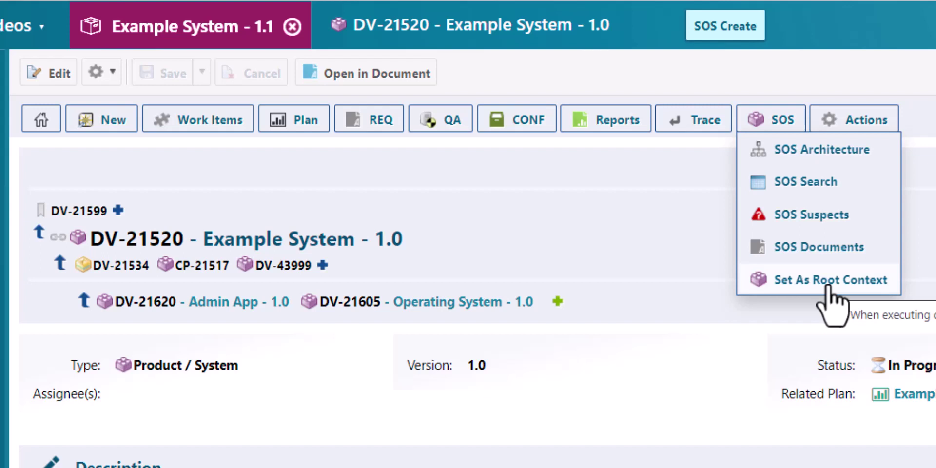
Step: Make Example System 1.0 the root context, then open DV-43999 and make Example System 1.1 root
{"action": "left_click", "coordinate": [828, 282]}
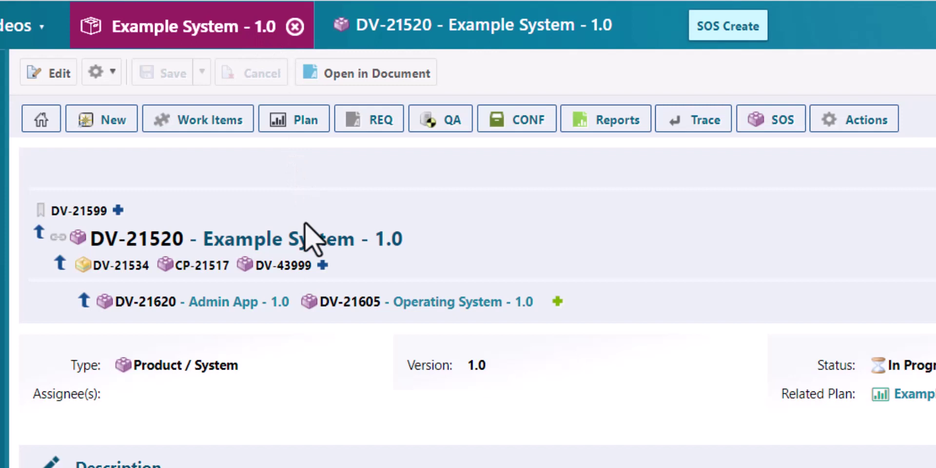
{"action": "left_click", "coordinate": [298, 266]}
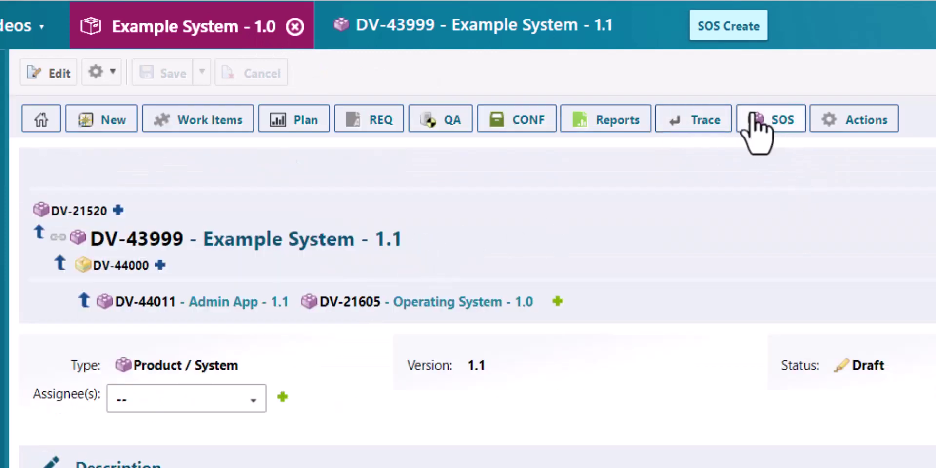
{"action": "left_click", "coordinate": [771, 120]}
{"action": "left_click", "coordinate": [851, 280]}
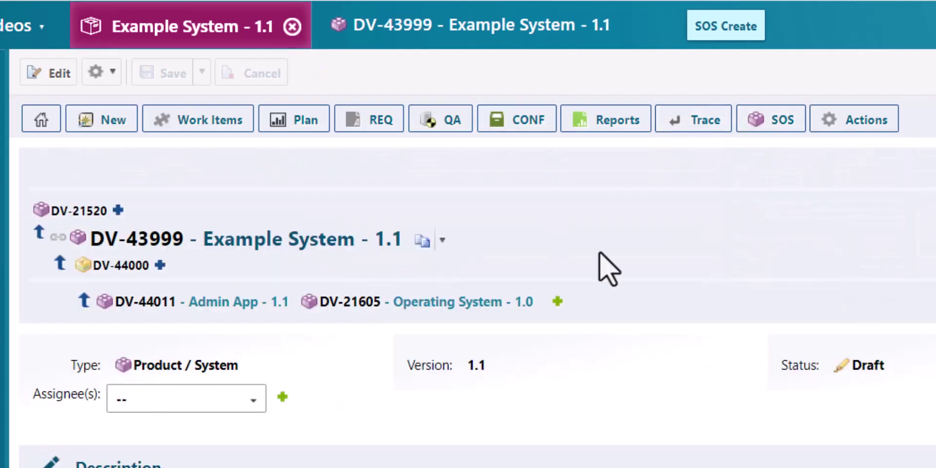
{"action": "mouse_move", "coordinate": [259, 33]}
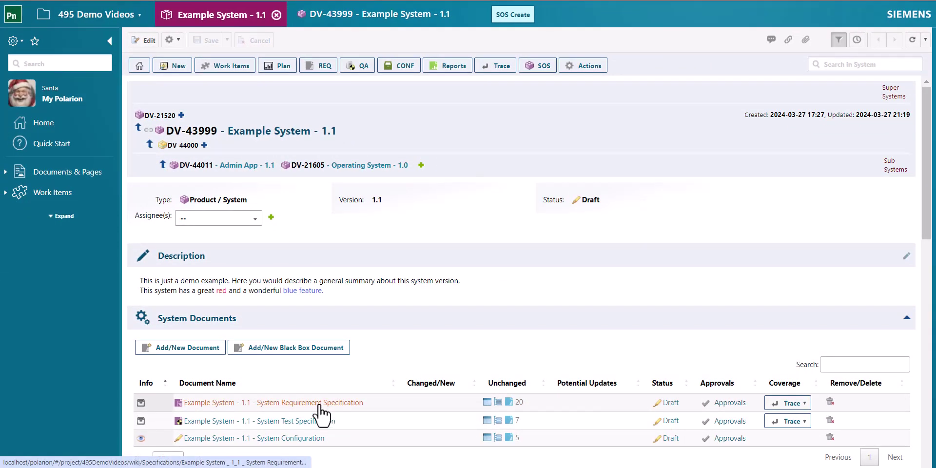
Step: In the System Requirement Specification, follow requirement DV-21537's verification link to test case DV-21548
{"action": "left_click", "coordinate": [319, 402]}
{"action": "scroll", "coordinate": [417, 298], "scroll_direction": "down", "scroll_amount": 5}
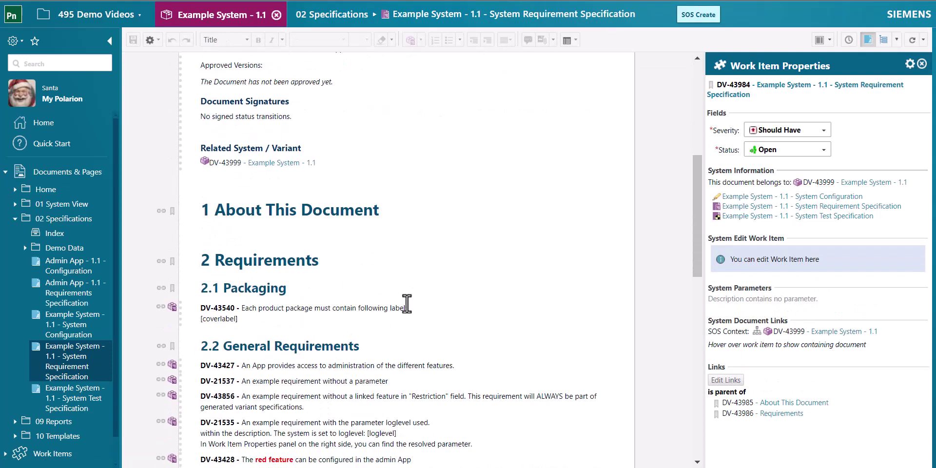
{"action": "left_click", "coordinate": [332, 380]}
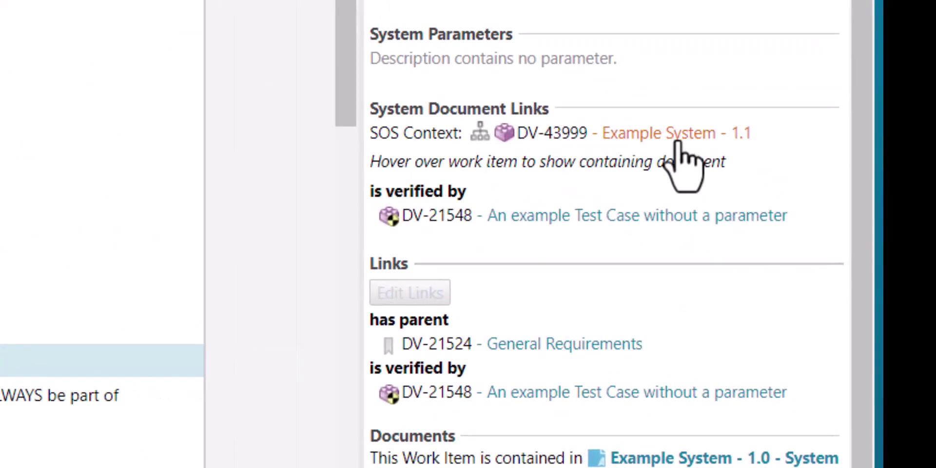
{"action": "mouse_move", "coordinate": [681, 221]}
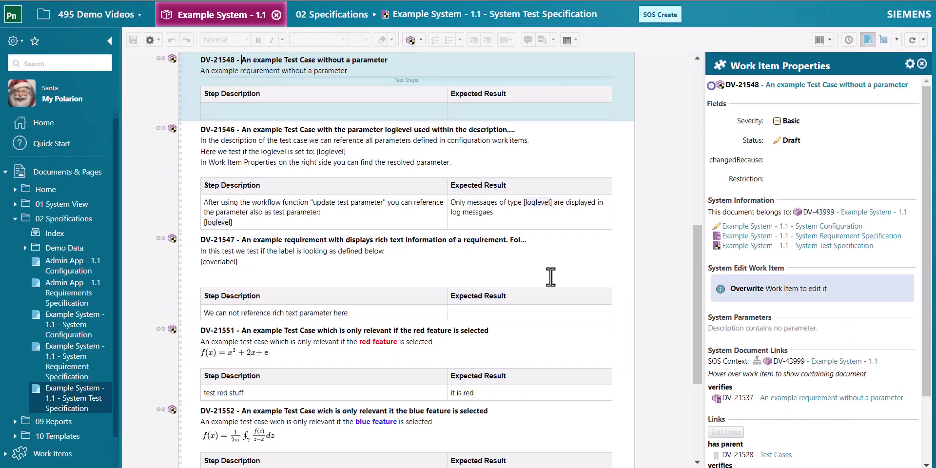
{"action": "scroll", "coordinate": [363, 120], "scroll_direction": "up", "scroll_amount": 1}
{"action": "scroll", "coordinate": [361, 121], "scroll_direction": "up", "scroll_amount": 3}
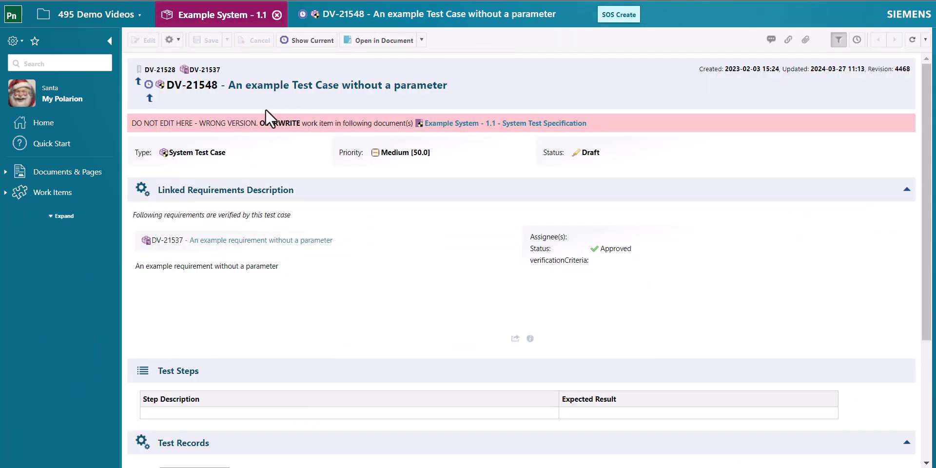
Step: Show the current version of test case DV-21548 and review its containing System Test Specification documents
{"action": "left_click", "coordinate": [312, 41]}
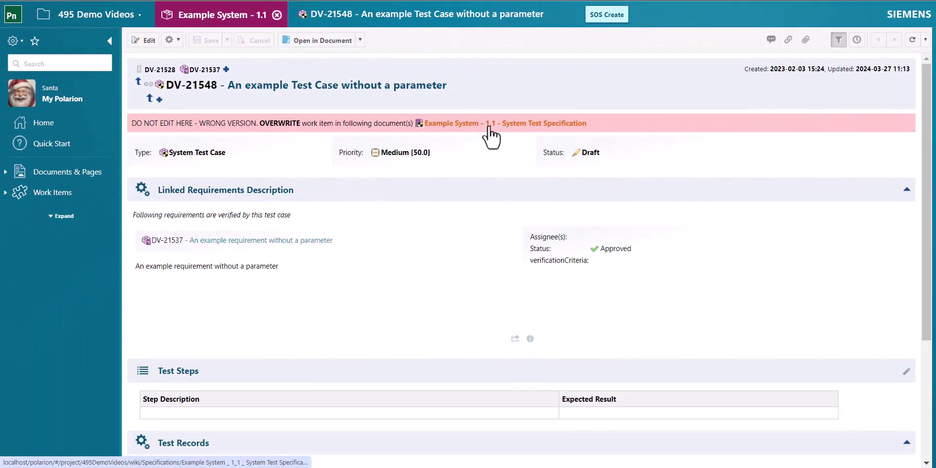
{"action": "scroll", "coordinate": [466, 279], "scroll_direction": "down", "scroll_amount": 3}
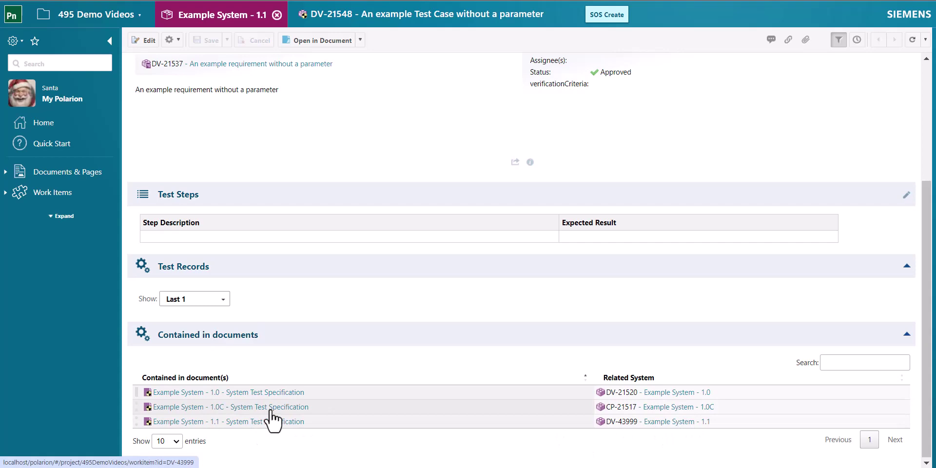
{"action": "scroll", "coordinate": [492, 165], "scroll_direction": "up", "scroll_amount": 4}
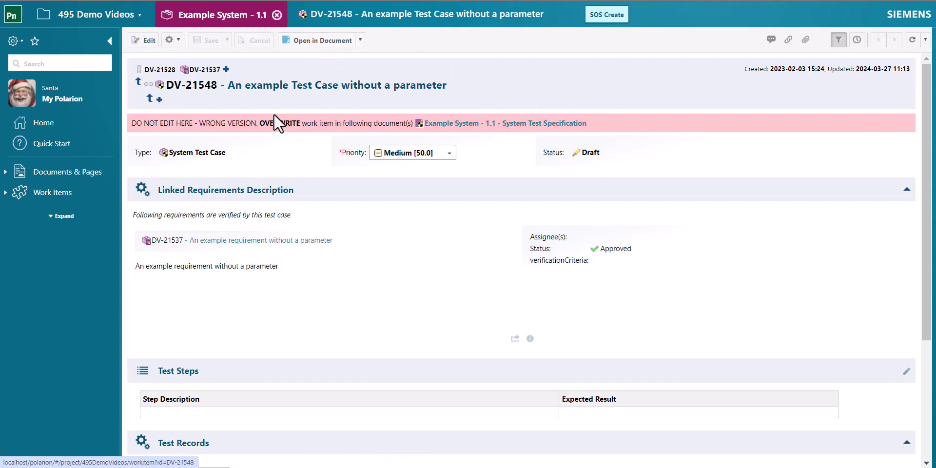
Step: Open DV-21548 in the 1.0 System Test Specification and read the out-of-scope warnings
{"action": "left_click", "coordinate": [324, 42]}
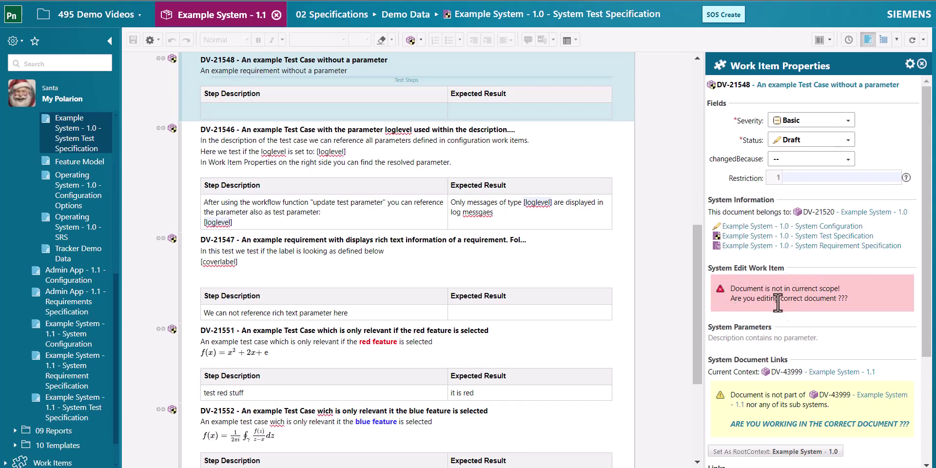
{"action": "scroll", "coordinate": [742, 260], "scroll_direction": "down", "scroll_amount": 3}
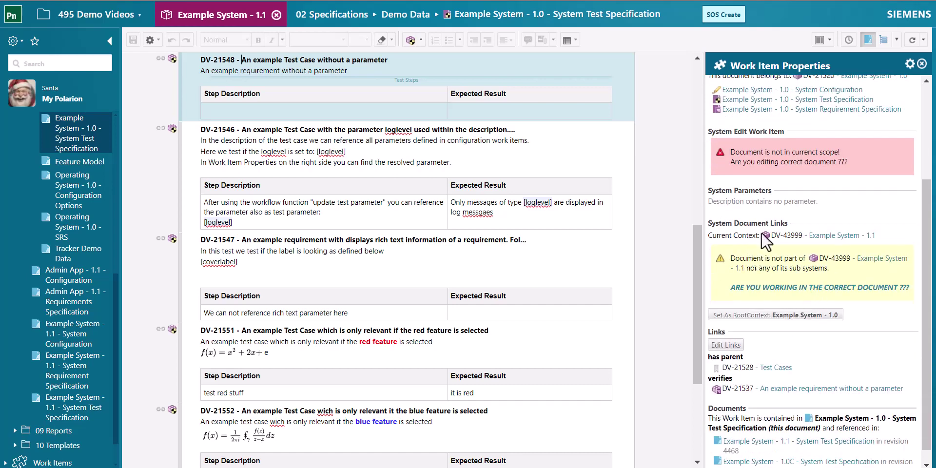
{"action": "scroll", "coordinate": [738, 172], "scroll_direction": "up", "scroll_amount": 3}
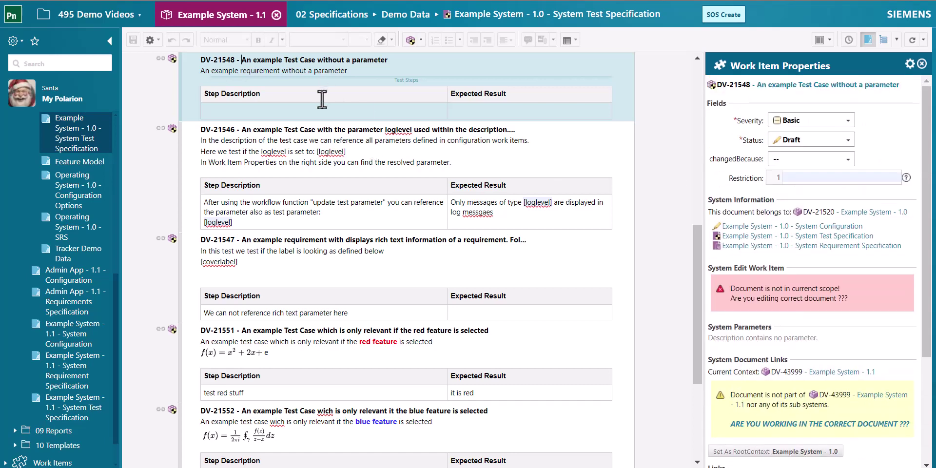
{"action": "scroll", "coordinate": [321, 99], "scroll_direction": "up", "scroll_amount": 5}
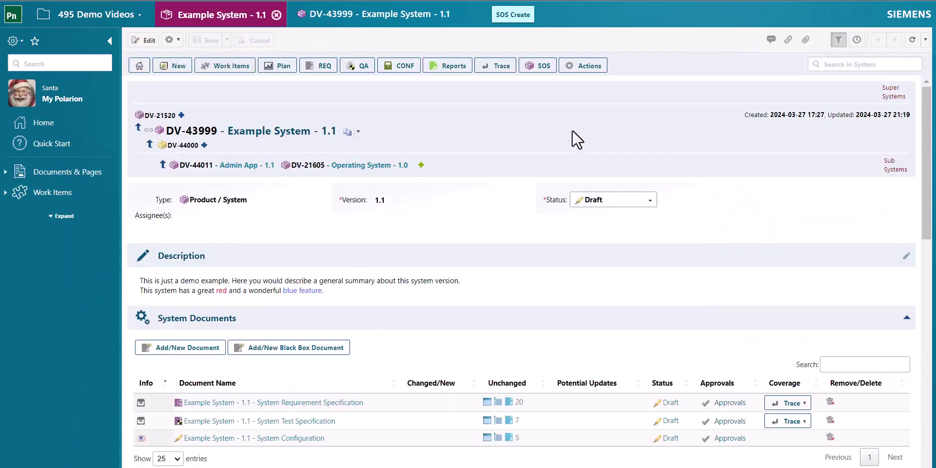
{"action": "left_click", "coordinate": [545, 69]}
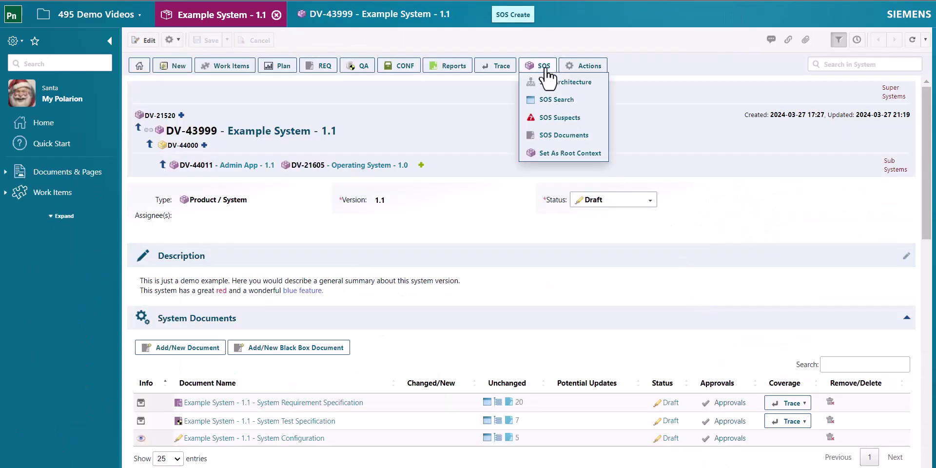
{"action": "left_click", "coordinate": [573, 83]}
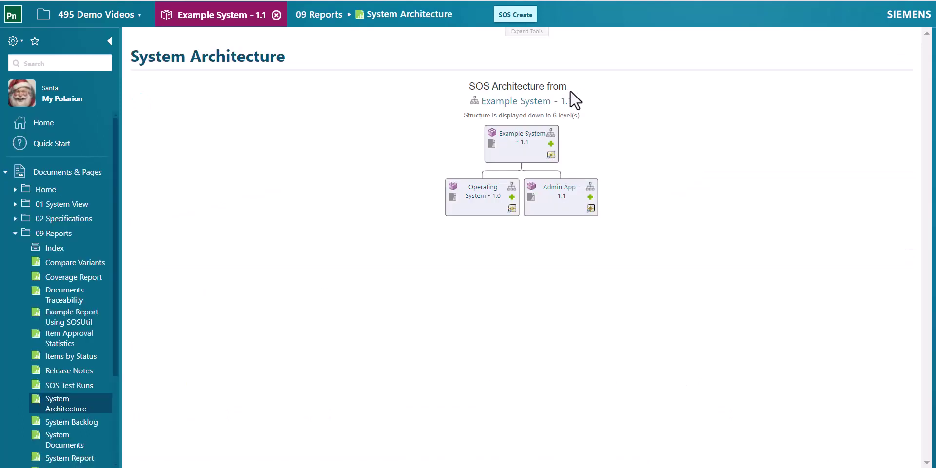
{"action": "left_click", "coordinate": [492, 136]}
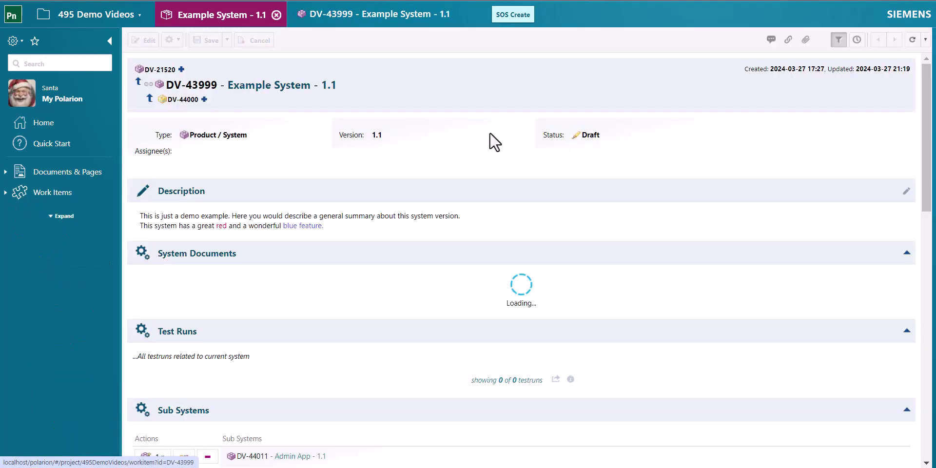
{"action": "left_click", "coordinate": [534, 73]}
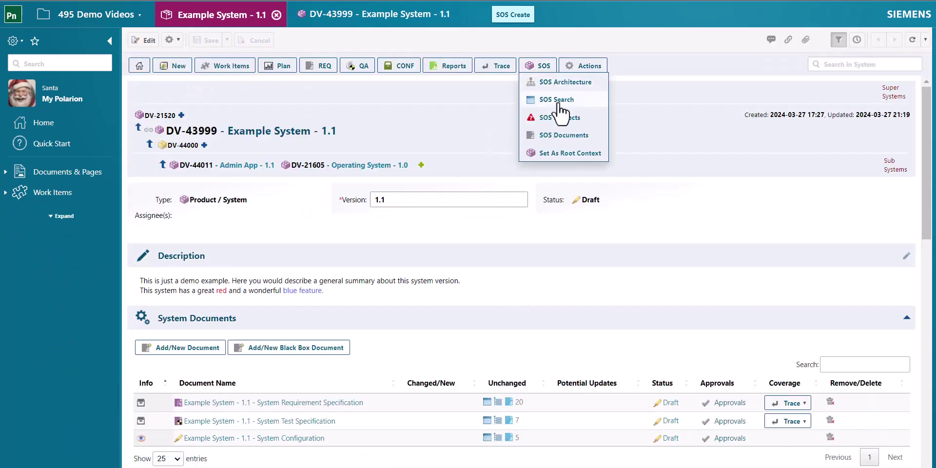
{"action": "left_click", "coordinate": [548, 98]}
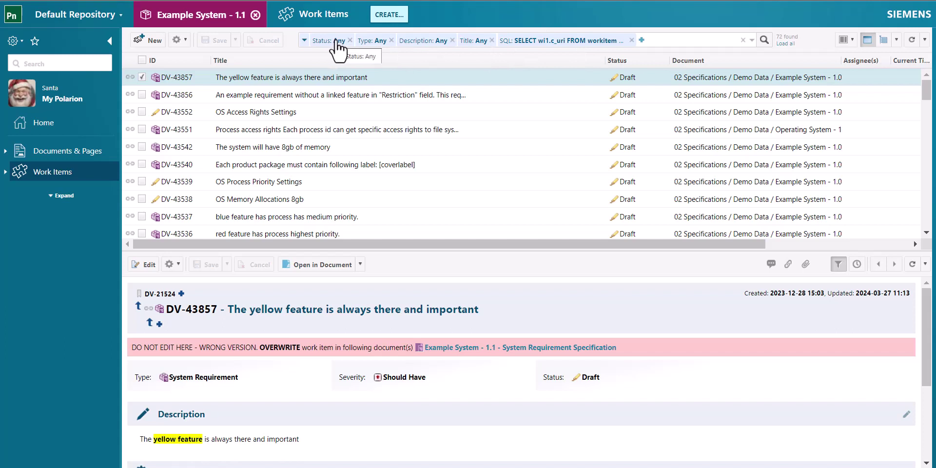
{"action": "left_click", "coordinate": [381, 41]}
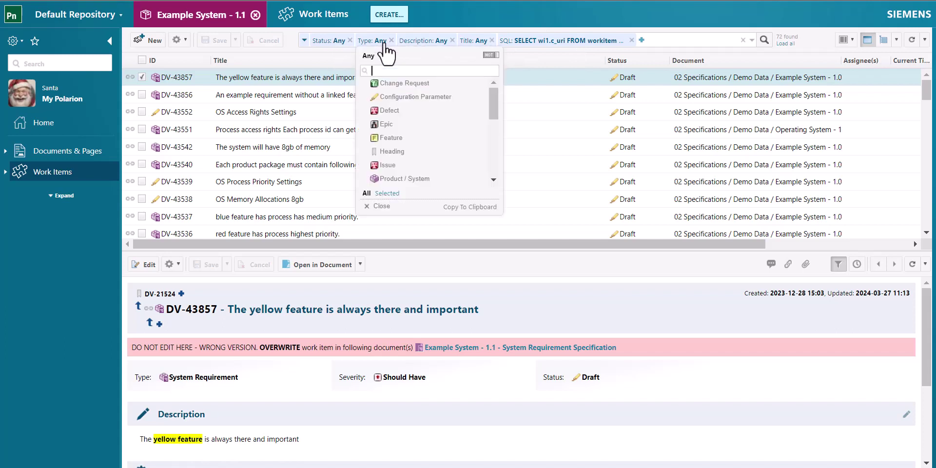
{"action": "type", "text": "sys"}
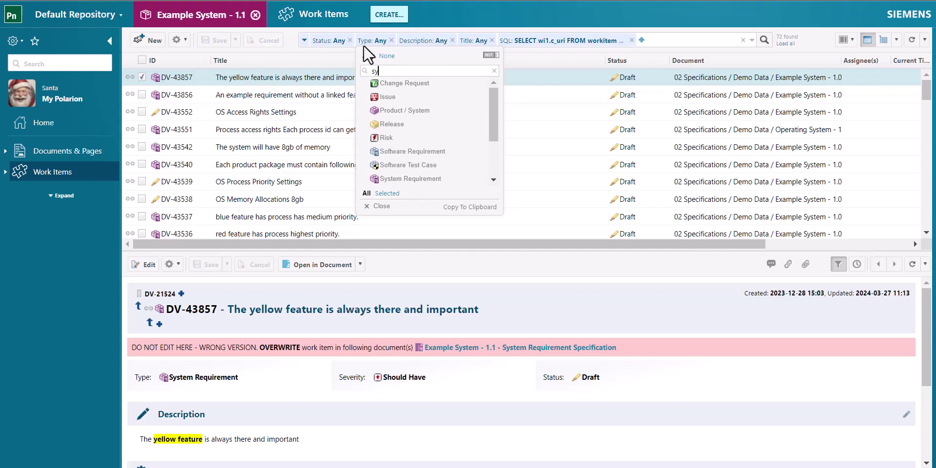
{"action": "left_click", "coordinate": [409, 99]}
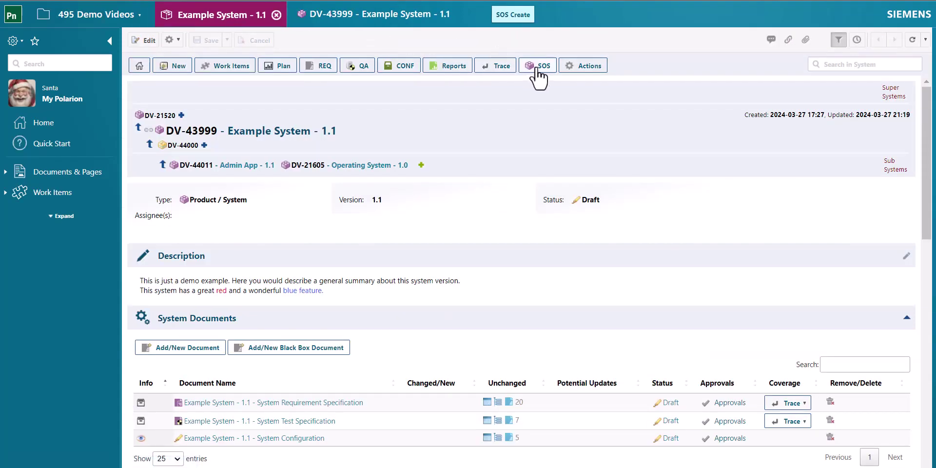
{"action": "left_click", "coordinate": [536, 69]}
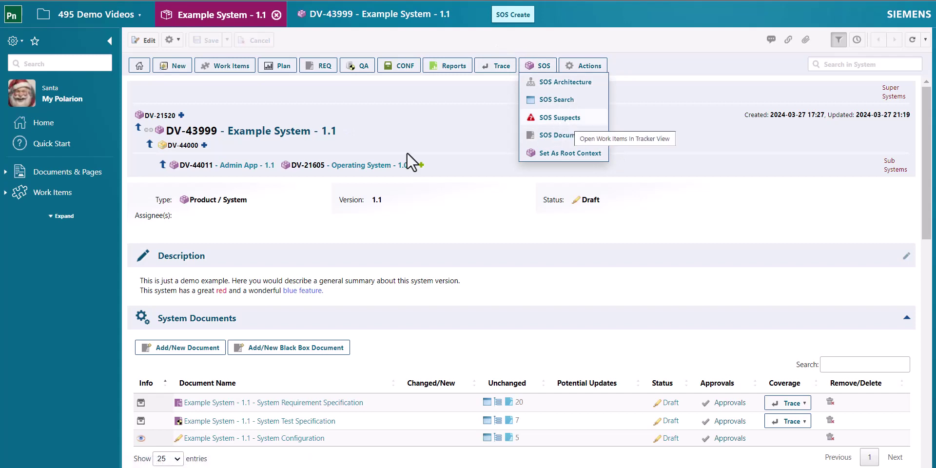
Step: Open the 1.1 System Requirement Specification and inspect requirement DV-21535 and its resolved parameter
{"action": "left_click", "coordinate": [312, 404]}
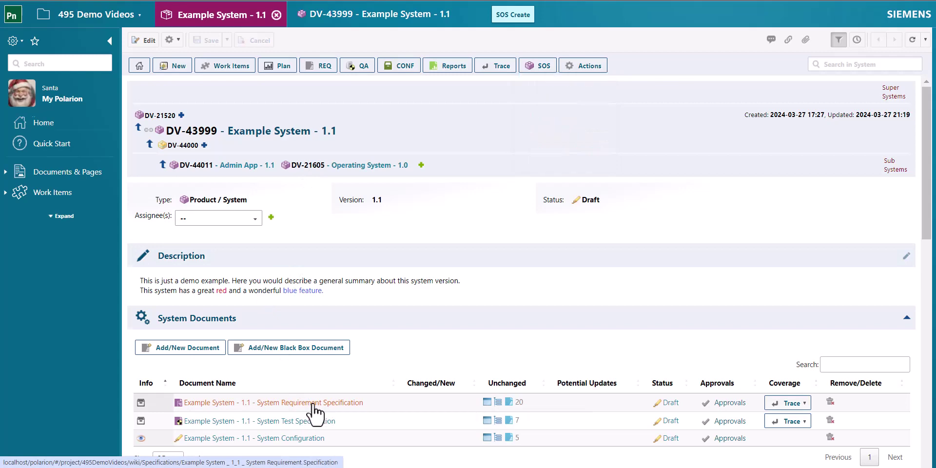
{"action": "scroll", "coordinate": [340, 300], "scroll_direction": "down", "scroll_amount": 3}
{"action": "scroll", "coordinate": [339, 306], "scroll_direction": "down", "scroll_amount": 3}
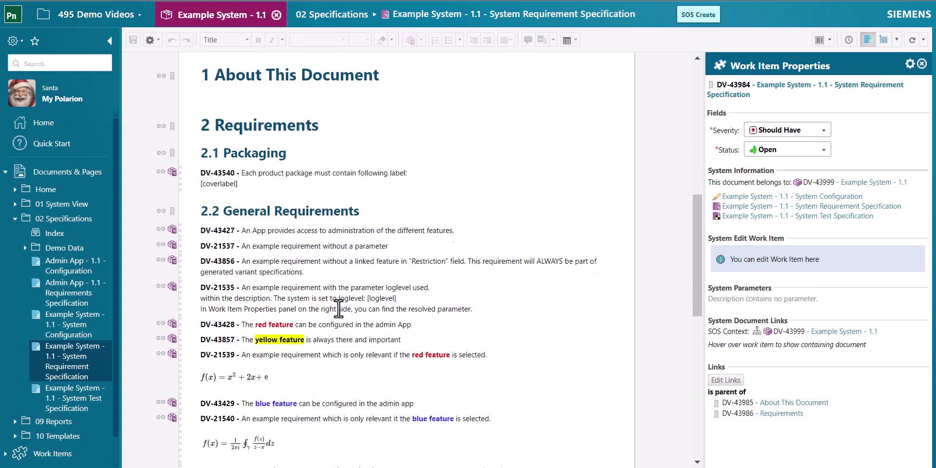
{"action": "left_click", "coordinate": [325, 296]}
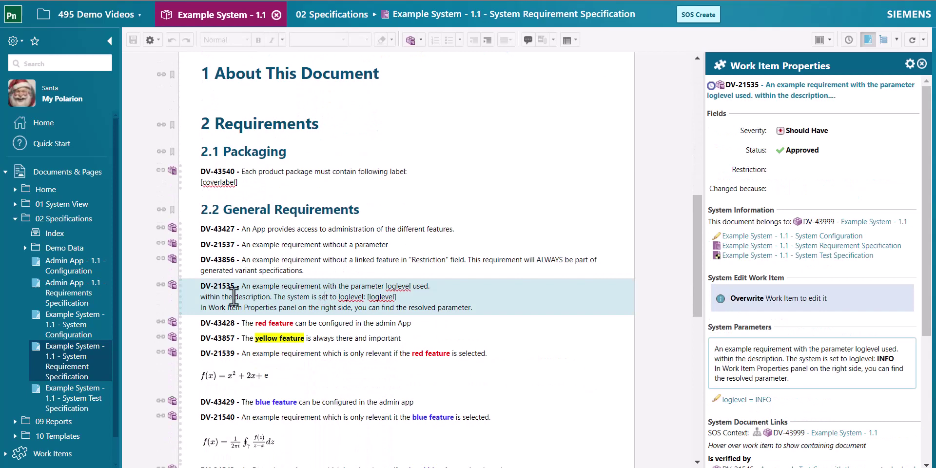
Step: Overwrite DV-21535 as local copy DV-44013 with 'Changed' added, save, and view the 1.1 overview
{"action": "right_click", "coordinate": [171, 291]}
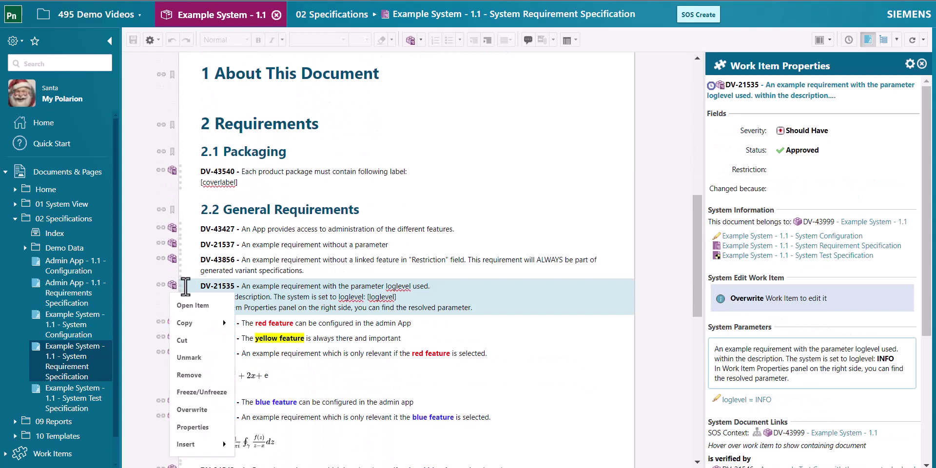
{"action": "left_click", "coordinate": [195, 410]}
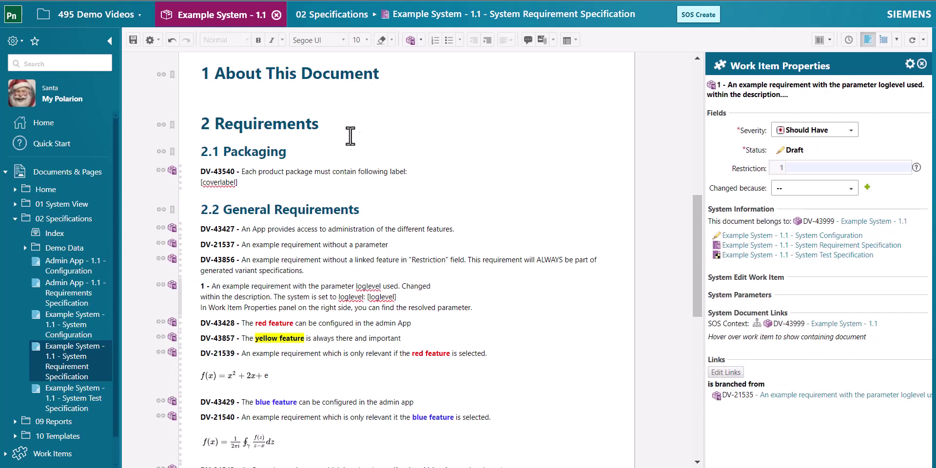
{"action": "left_click", "coordinate": [132, 41]}
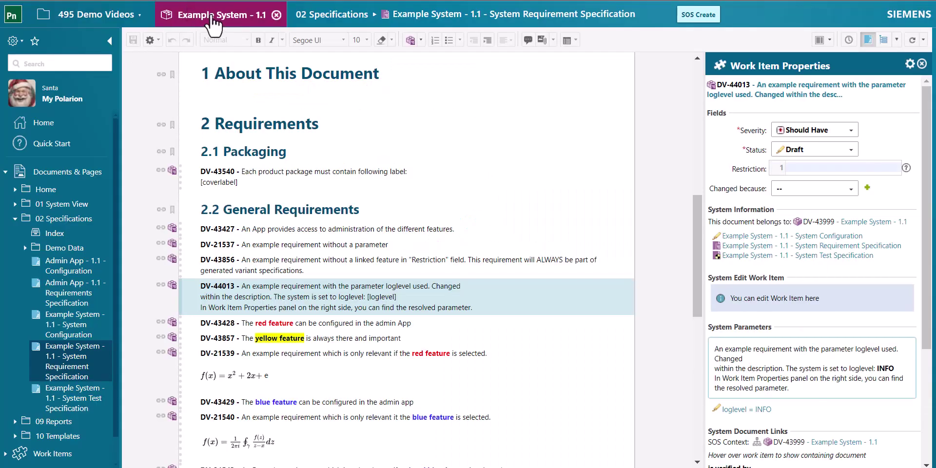
{"action": "left_click", "coordinate": [212, 19]}
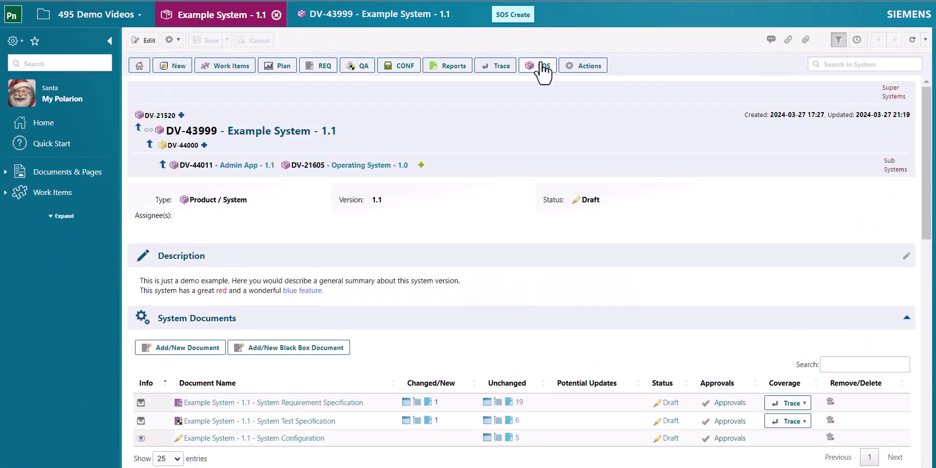
{"action": "left_click", "coordinate": [541, 66]}
{"action": "left_click", "coordinate": [548, 122]}
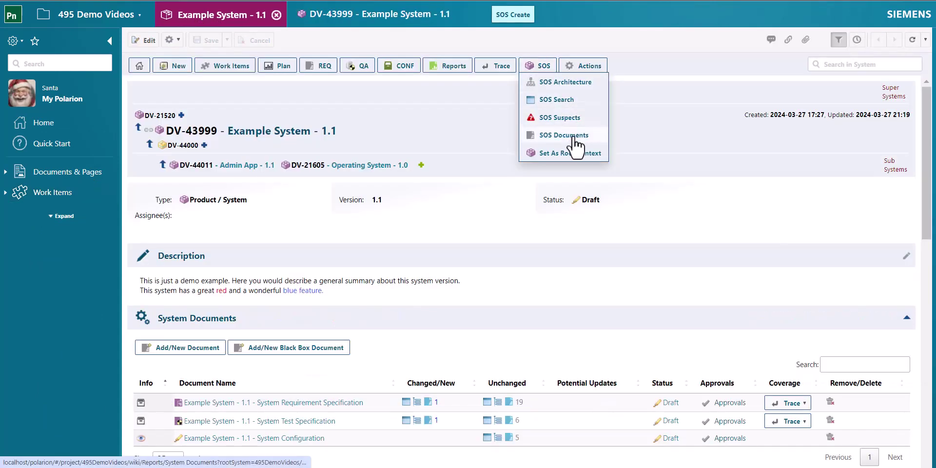
{"action": "left_click", "coordinate": [563, 135]}
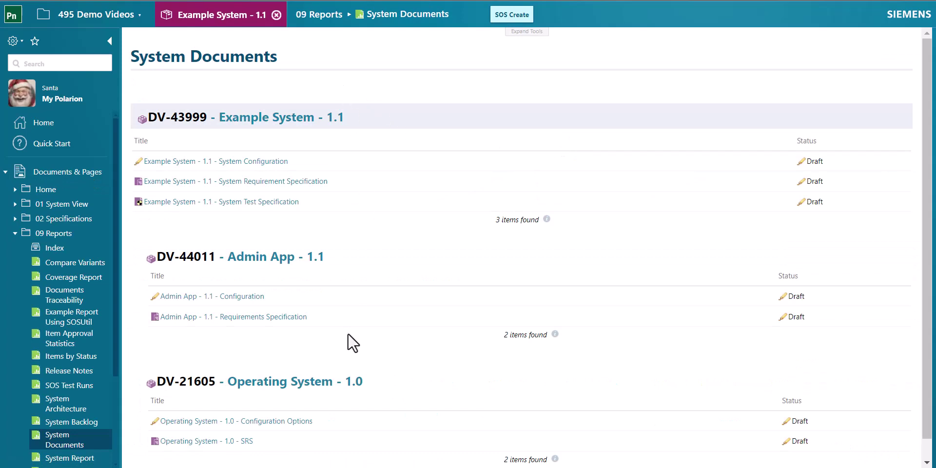
{"action": "left_click", "coordinate": [226, 15]}
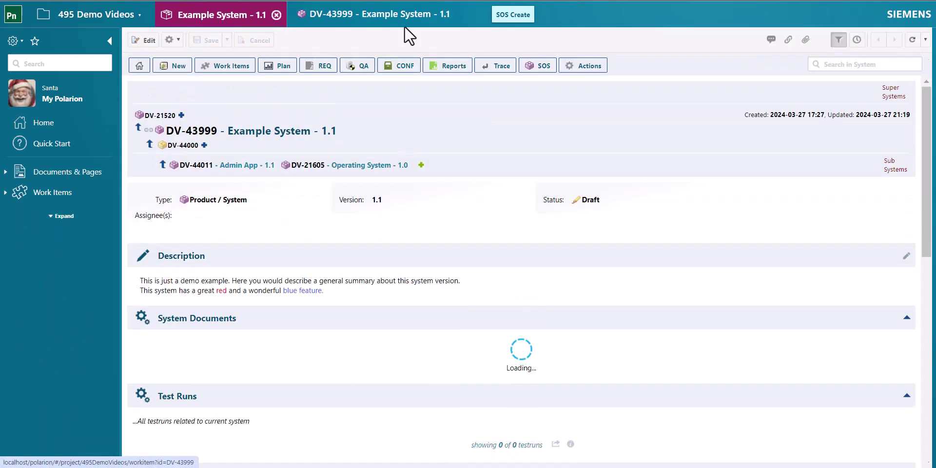
{"action": "left_click", "coordinate": [540, 67]}
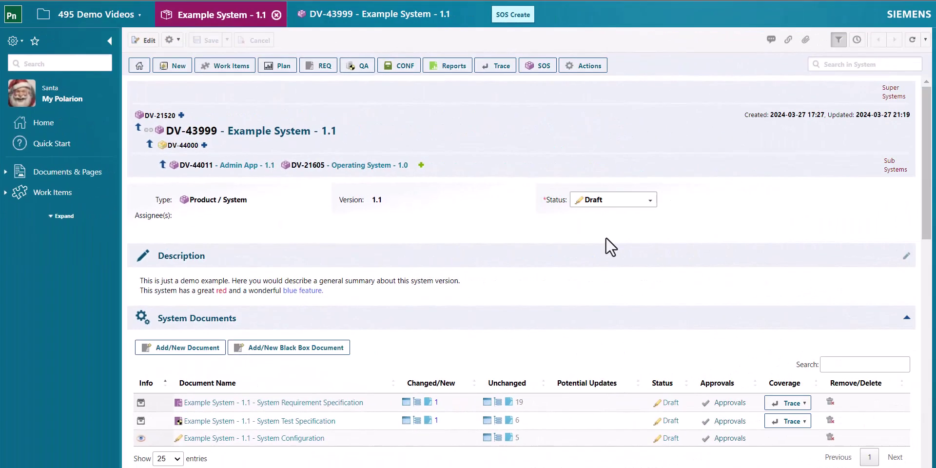
Step: Review the SOS Create choices, then open Operating System - 1.0 (DV-21605) and view its create choices
{"action": "left_click", "coordinate": [517, 21]}
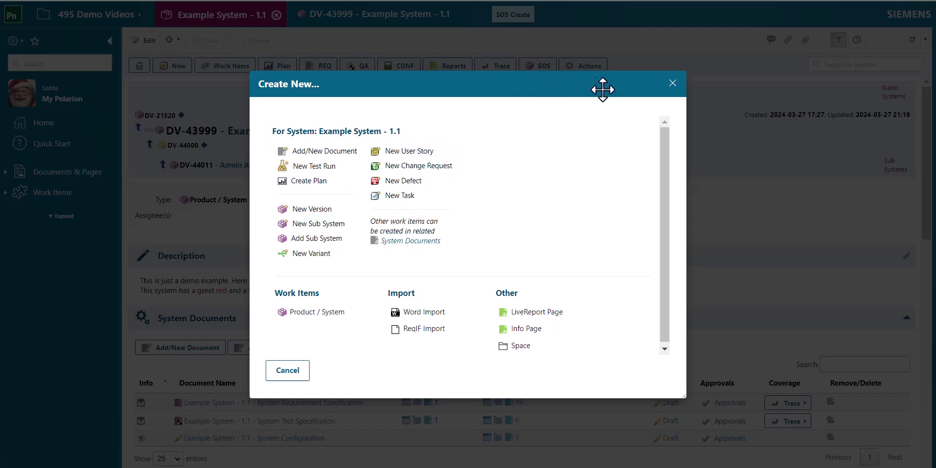
{"action": "left_click", "coordinate": [673, 84]}
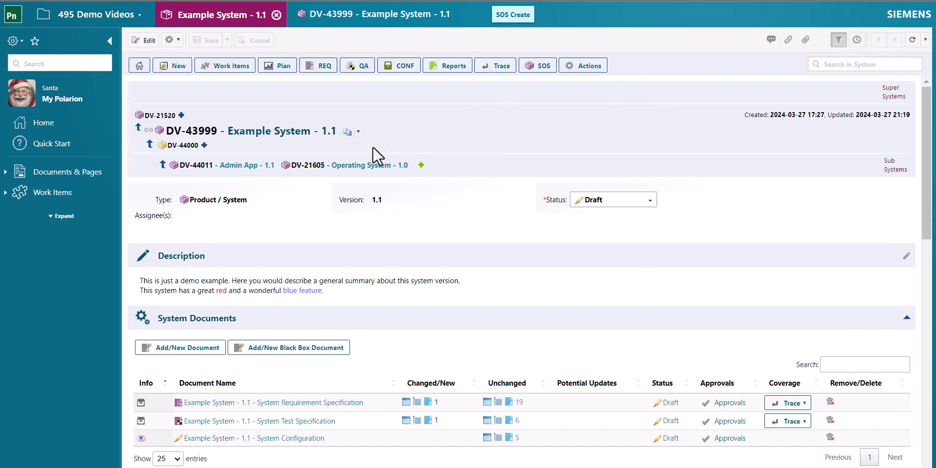
{"action": "left_click", "coordinate": [366, 165]}
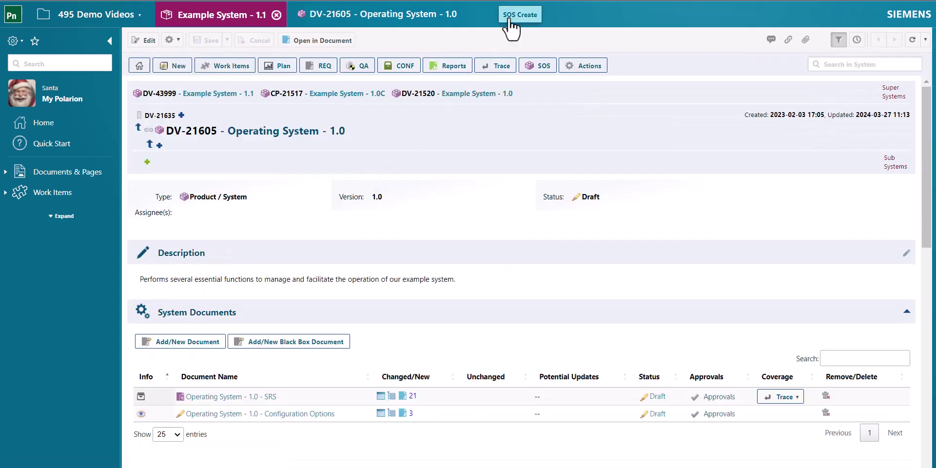
{"action": "left_click", "coordinate": [518, 18]}
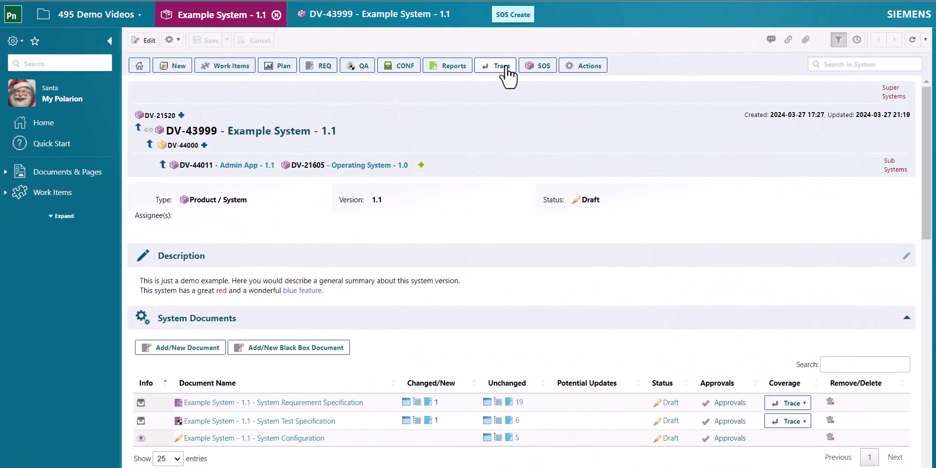
Step: Open the Documents Traceability report and scroll through its table
{"action": "left_click", "coordinate": [504, 68]}
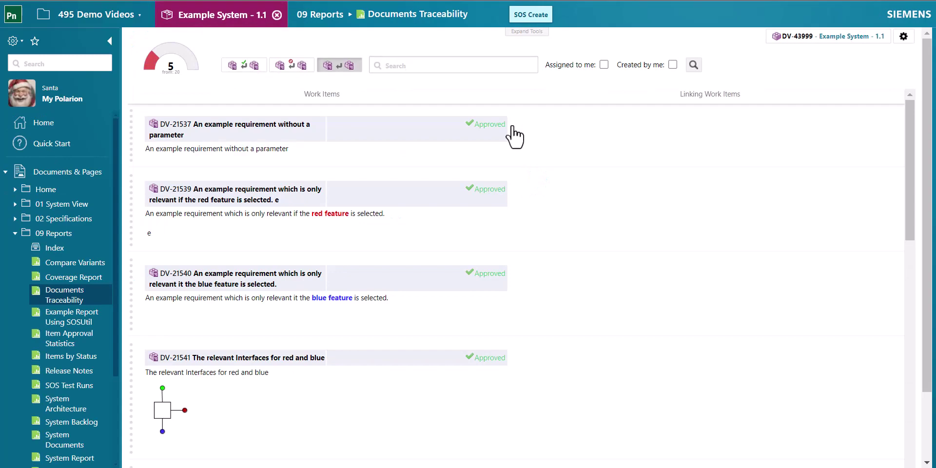
{"action": "scroll", "coordinate": [536, 165], "scroll_direction": "down", "scroll_amount": 15}
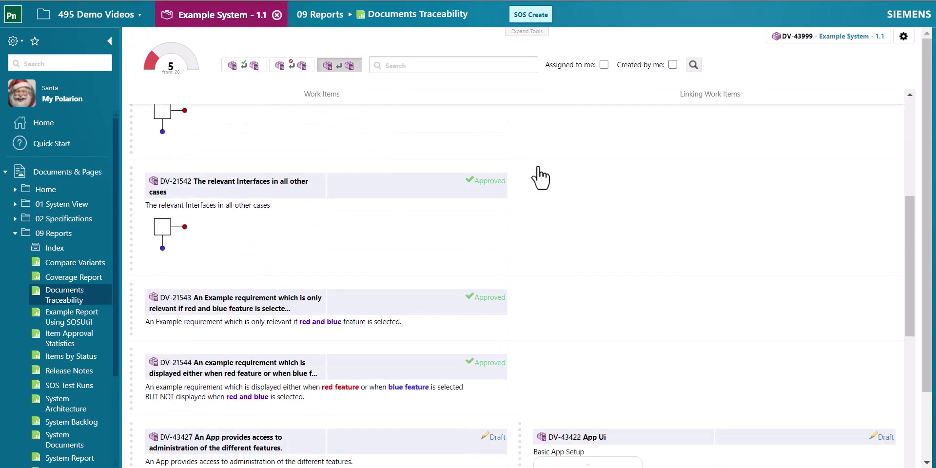
{"action": "scroll", "coordinate": [536, 175], "scroll_direction": "down", "scroll_amount": 8}
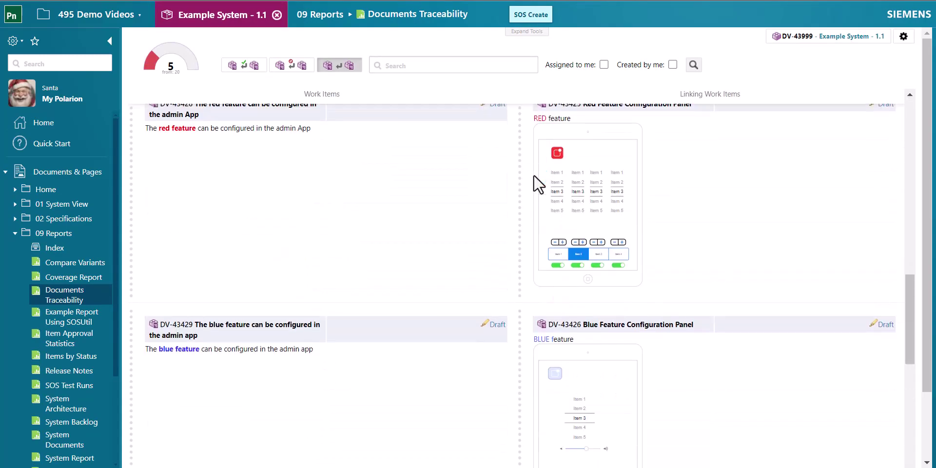
{"action": "scroll", "coordinate": [536, 185], "scroll_direction": "down", "scroll_amount": 10}
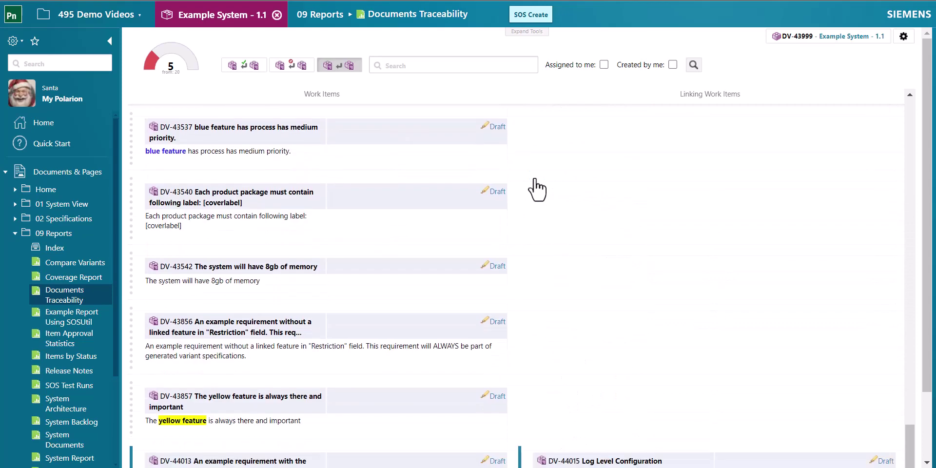
{"action": "scroll", "coordinate": [536, 190], "scroll_direction": "up", "scroll_amount": 12}
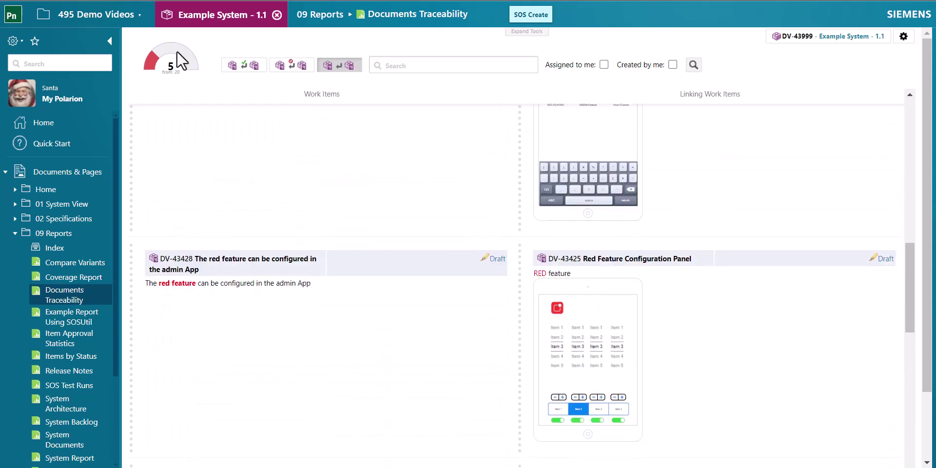
Step: Try the three traceability filters, then search the table for 'parameter'
{"action": "left_click", "coordinate": [251, 67]}
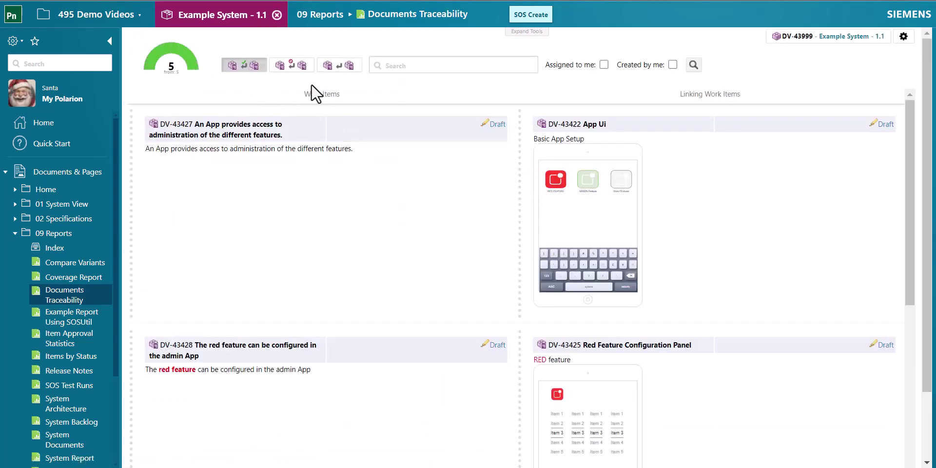
{"action": "left_click", "coordinate": [293, 68]}
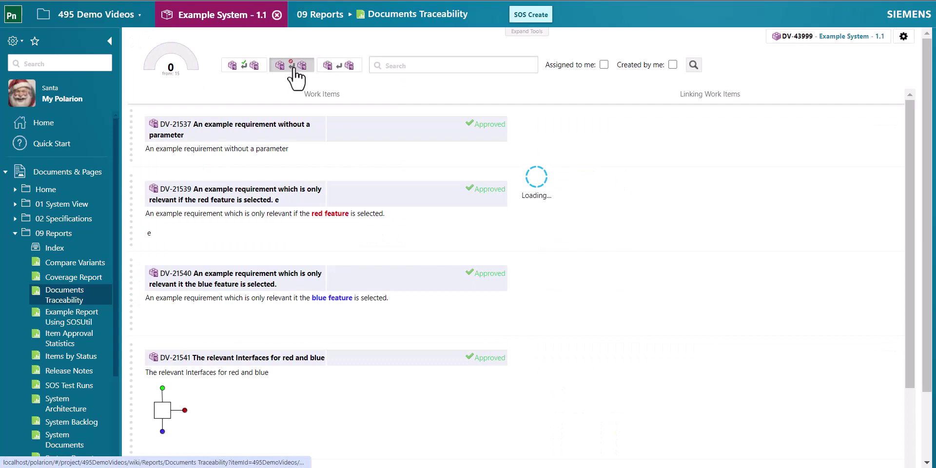
{"action": "left_click", "coordinate": [338, 67]}
{"action": "left_click", "coordinate": [422, 64]}
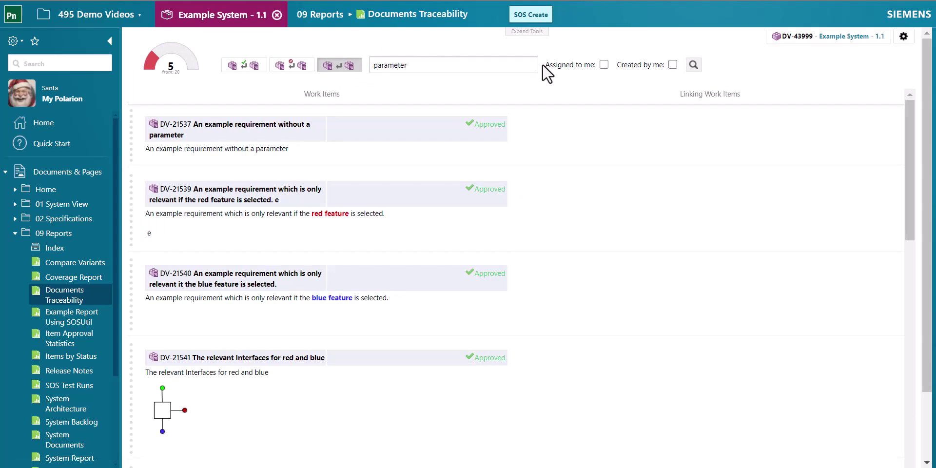
{"action": "key", "text": "Return"}
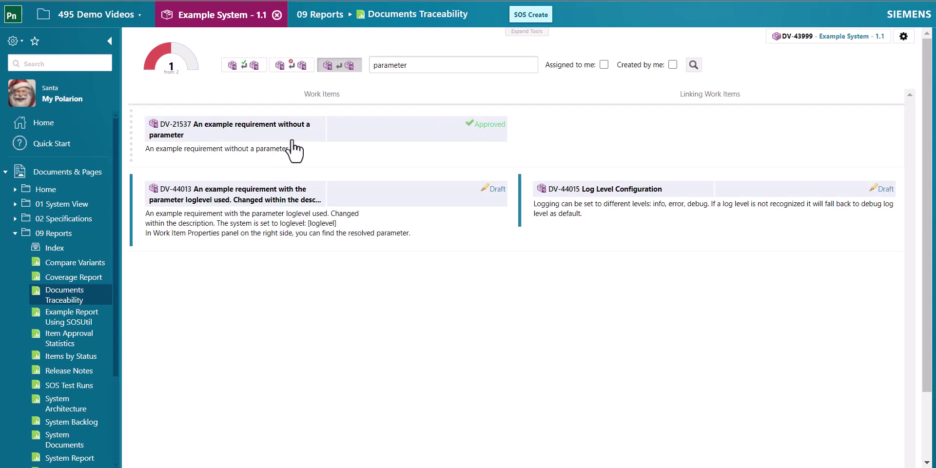
Step: Open the SR → US coverage report for Example System - 1.1
{"action": "left_click", "coordinate": [216, 20]}
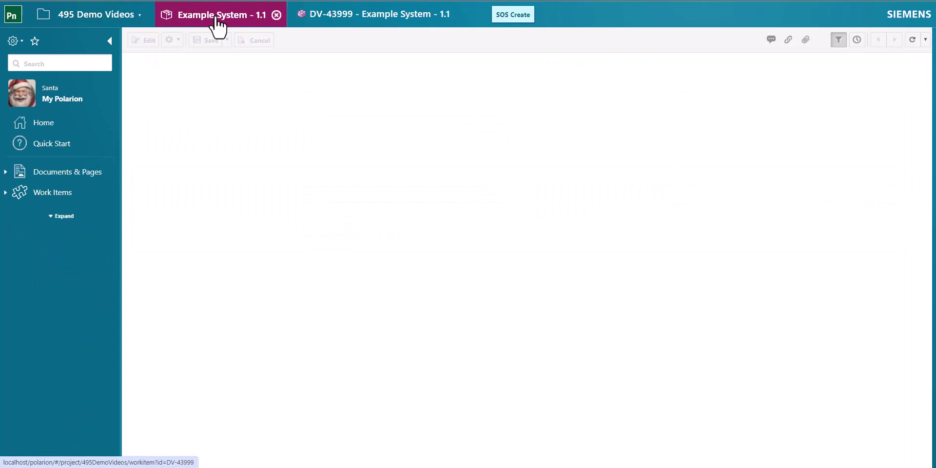
{"action": "left_click", "coordinate": [502, 68]}
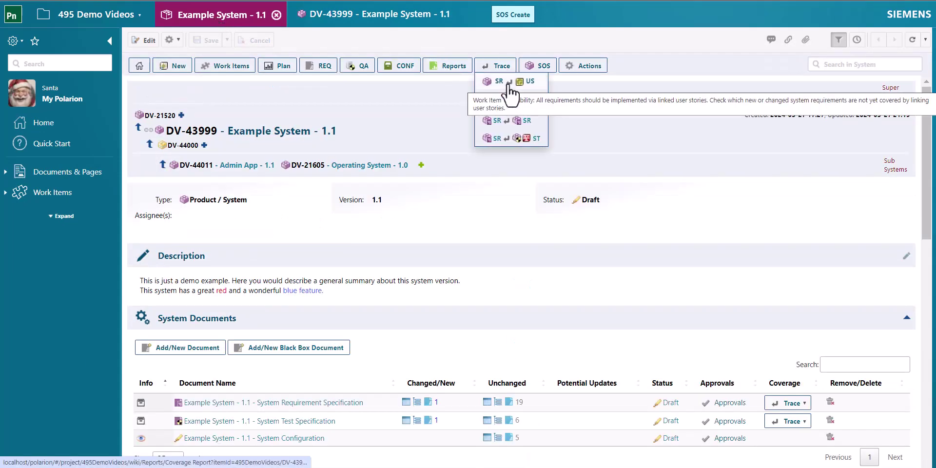
{"action": "left_click", "coordinate": [508, 83]}
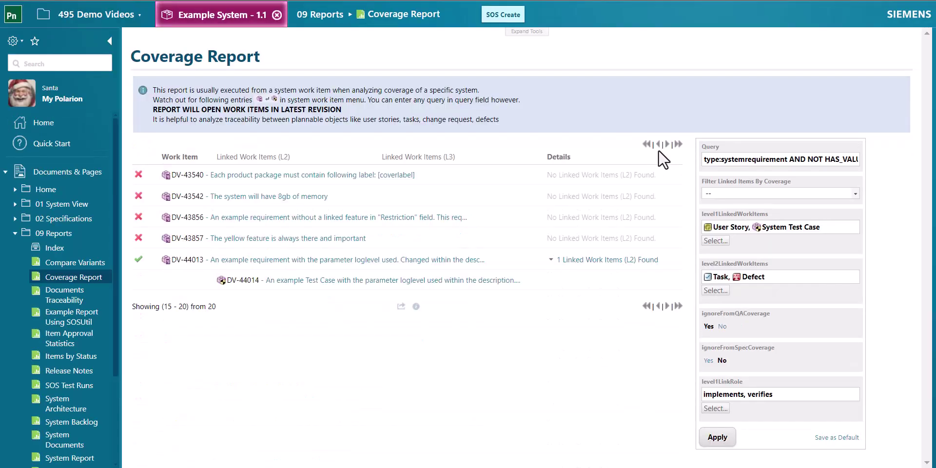
Step: Page through the coverage report results back to the first page
{"action": "left_click", "coordinate": [668, 149]}
{"action": "left_click", "coordinate": [667, 146]}
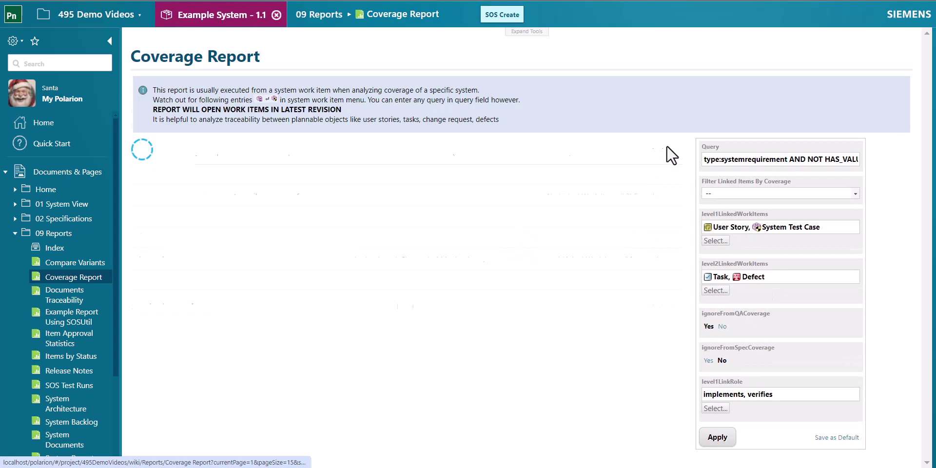
{"action": "left_click", "coordinate": [659, 144]}
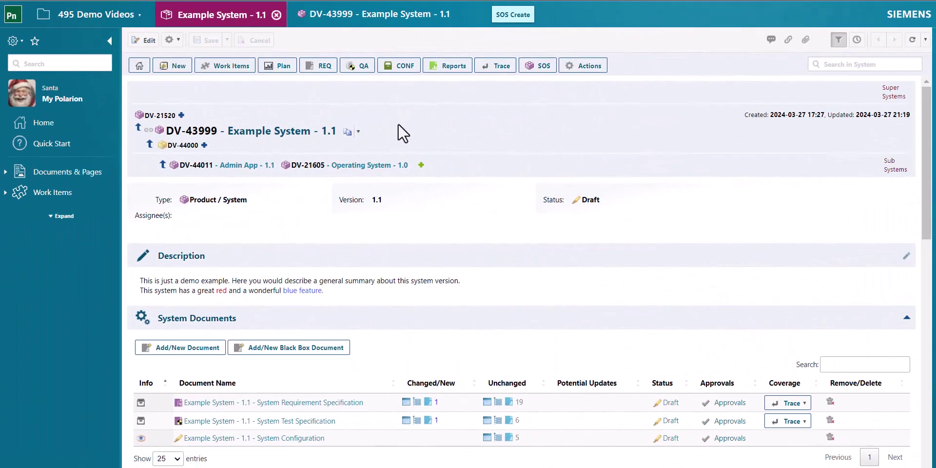
{"action": "scroll", "coordinate": [541, 177], "scroll_direction": "down", "scroll_amount": 3}
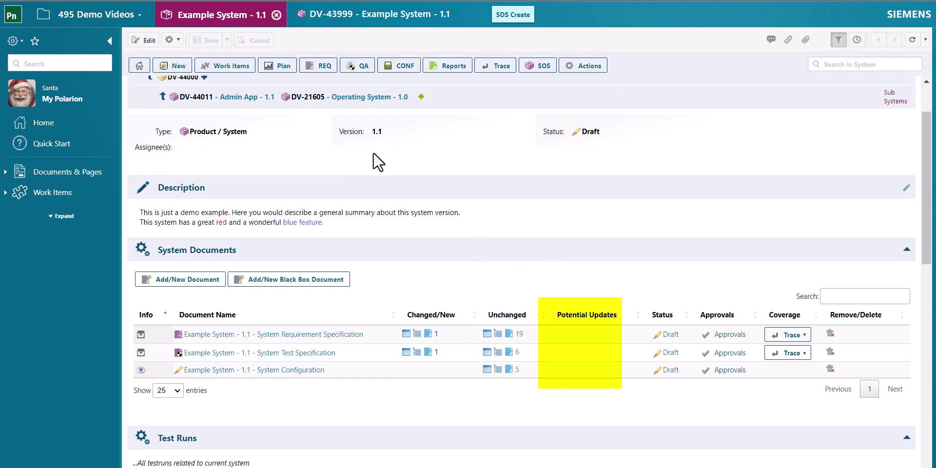
{"action": "scroll", "coordinate": [347, 161], "scroll_direction": "up", "scroll_amount": 2}
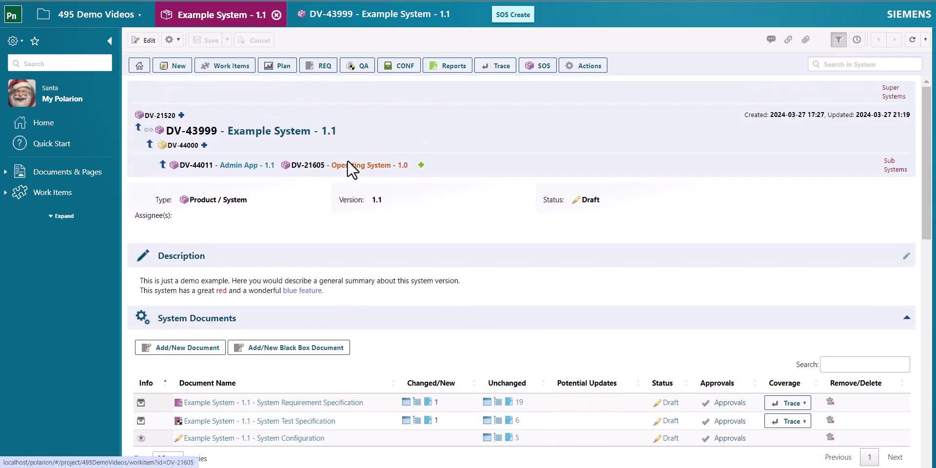
Step: In the DV-21520 System Requirement Specification, append 'Changed this in 1.0' to DV-43427 and save
{"action": "left_click", "coordinate": [164, 116]}
{"action": "scroll", "coordinate": [375, 268], "scroll_direction": "down", "scroll_amount": 2}
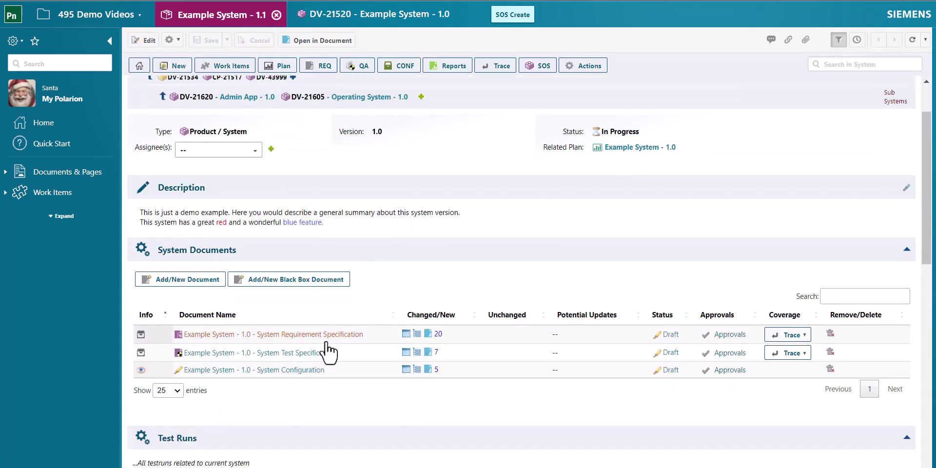
{"action": "left_click", "coordinate": [308, 336]}
{"action": "scroll", "coordinate": [359, 273], "scroll_direction": "down", "scroll_amount": 5}
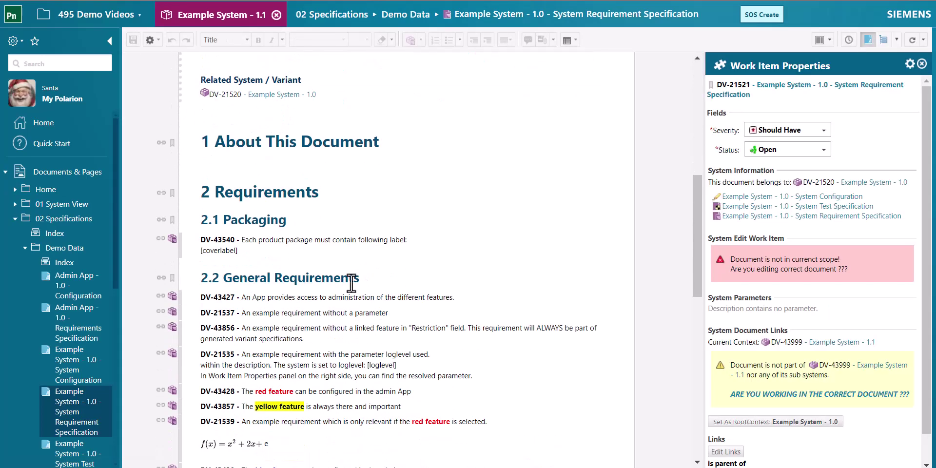
{"action": "left_click", "coordinate": [465, 297]}
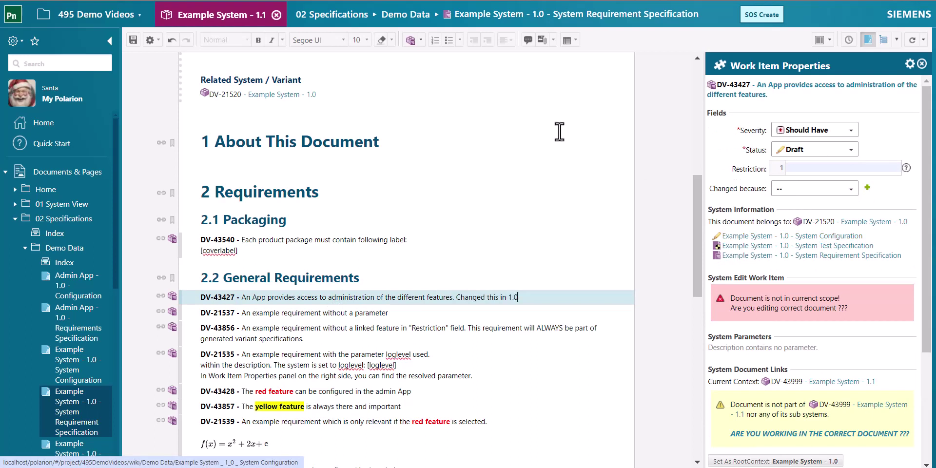
{"action": "left_click", "coordinate": [135, 42]}
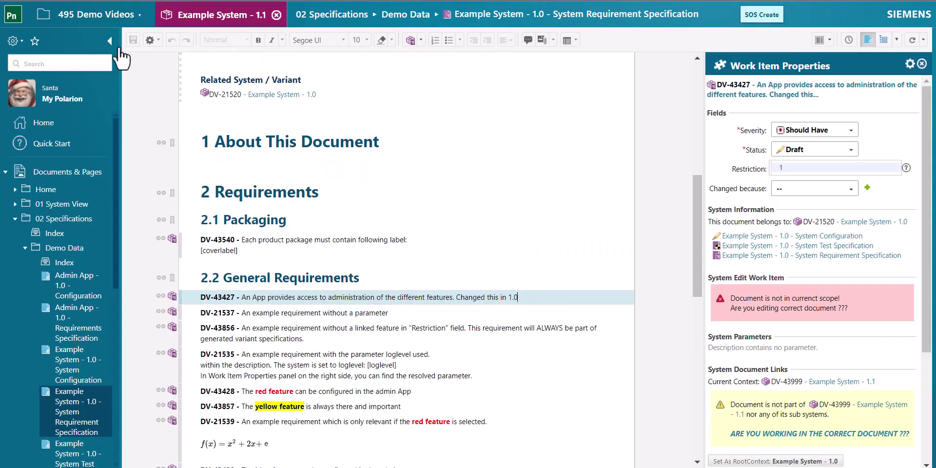
Step: From the Example System 1.1 overview, compare the 1.0 and 1.1 System Requirement Specifications
{"action": "left_click", "coordinate": [198, 17]}
{"action": "scroll", "coordinate": [536, 273], "scroll_direction": "down", "scroll_amount": 3}
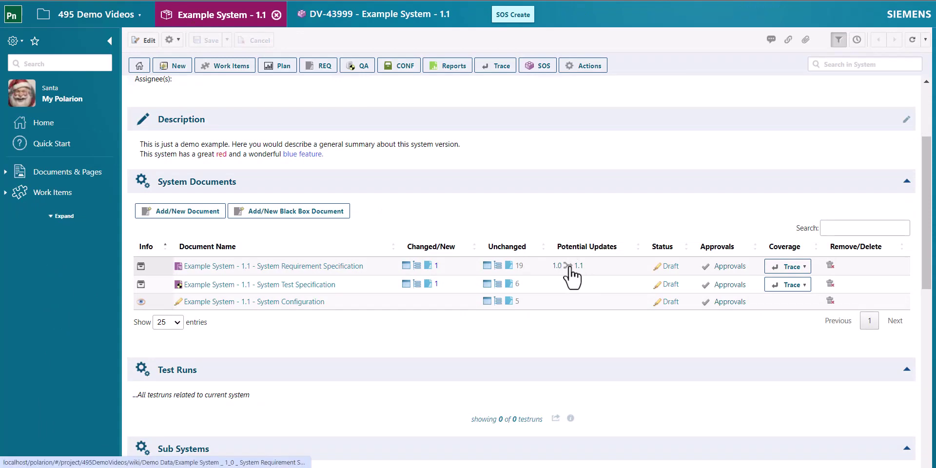
{"action": "left_click", "coordinate": [568, 266]}
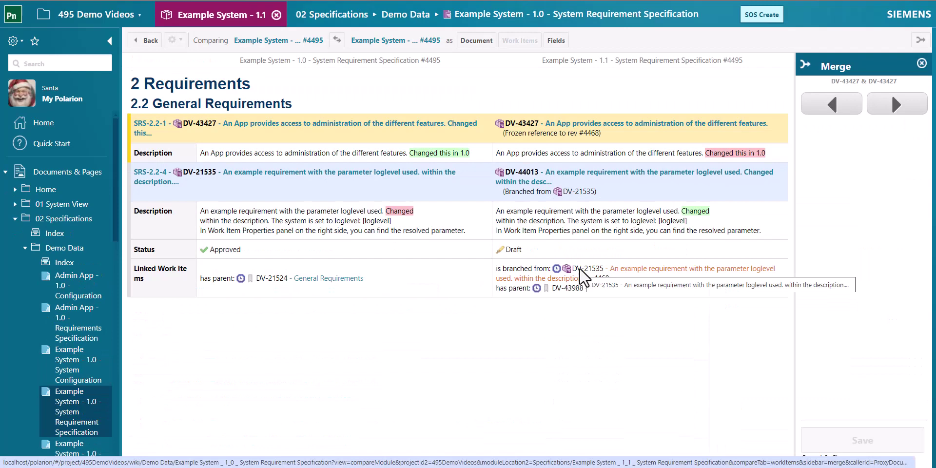
Step: Hide and restore the Merge panel, then carry the changed 1.0 requirement into 1.1
{"action": "left_click", "coordinate": [919, 42]}
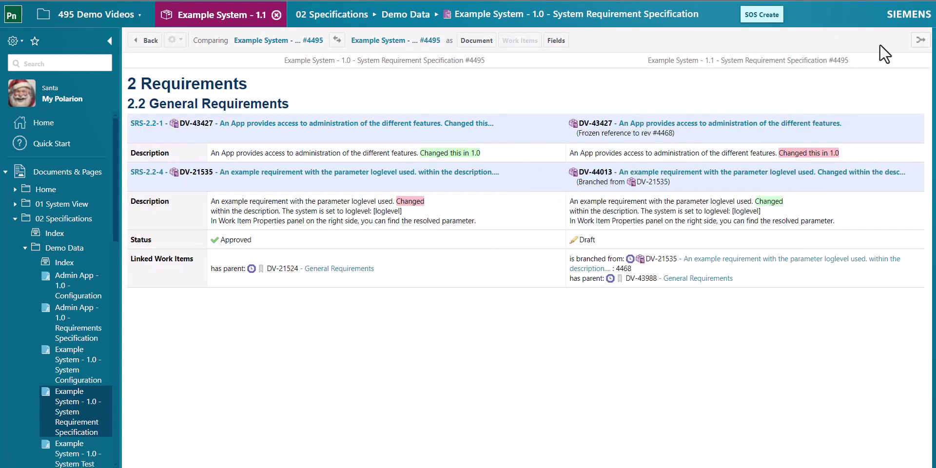
{"action": "left_click", "coordinate": [921, 41]}
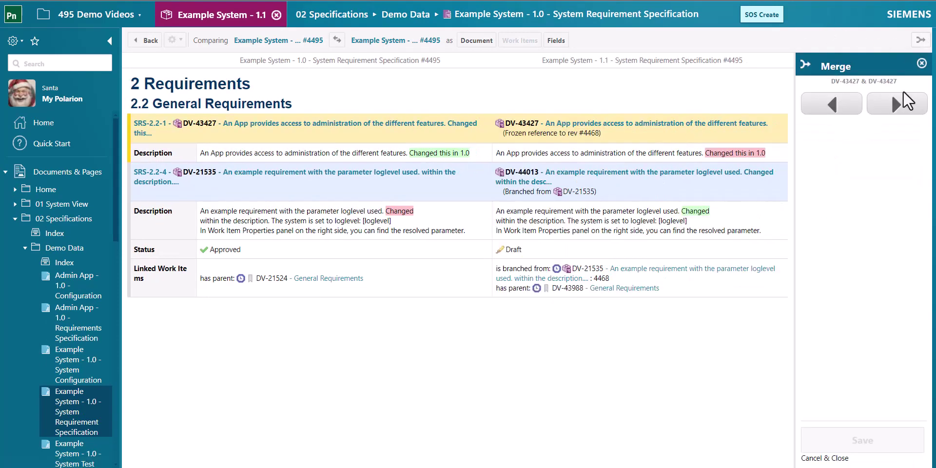
{"action": "left_click", "coordinate": [896, 103]}
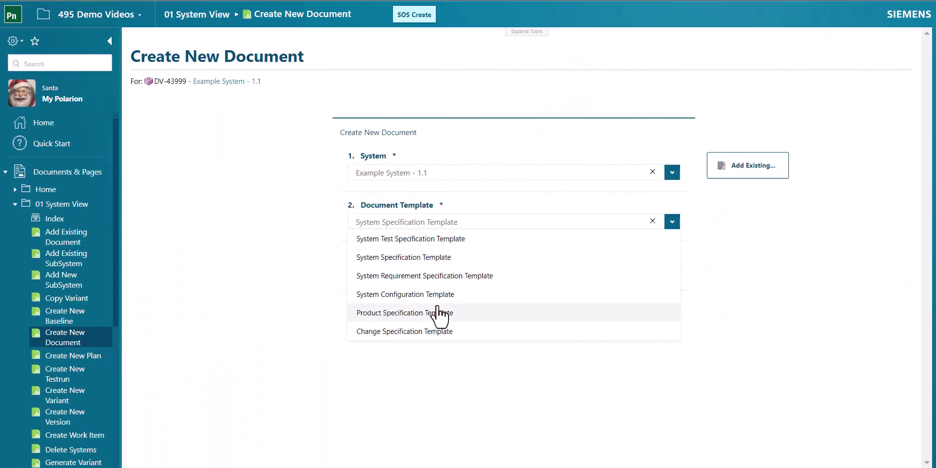
Step: Bring up the settings and account menu from the sidebar gear
{"action": "left_click", "coordinate": [14, 41]}
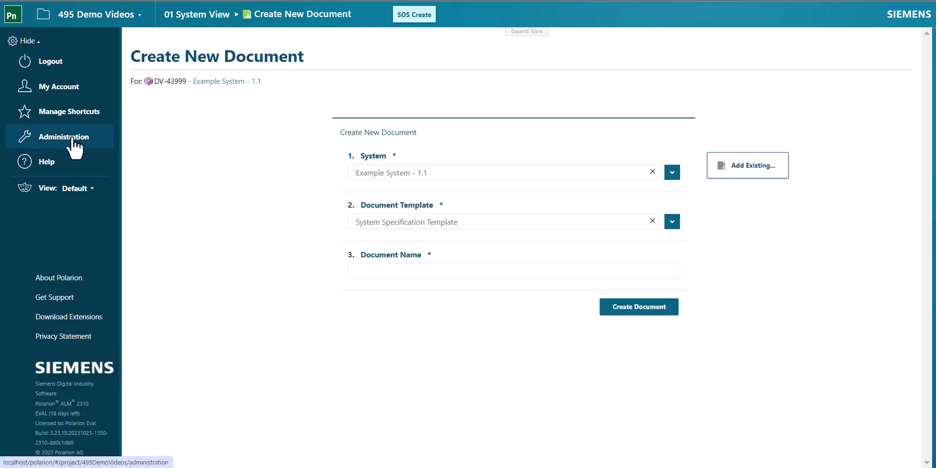
Step: Open sosConfig-enum.xml for editing under Administration > Work Items > Enumerations
{"action": "left_click", "coordinate": [72, 138]}
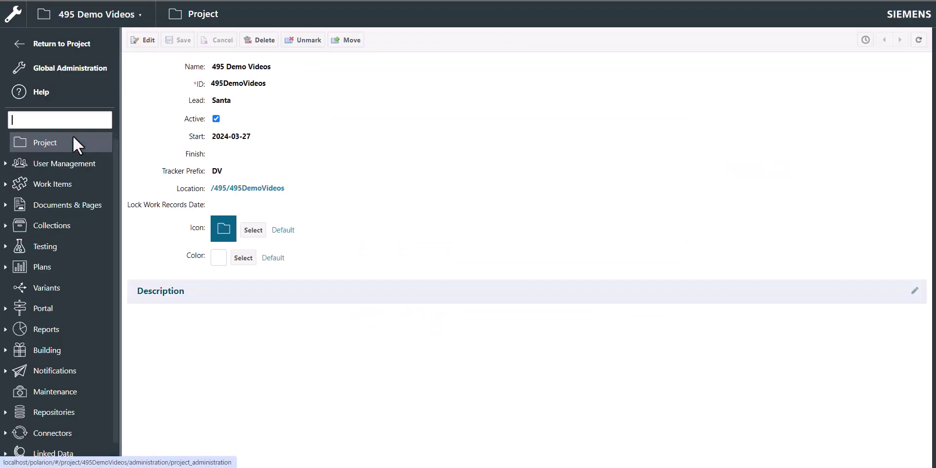
{"action": "left_click", "coordinate": [5, 184]}
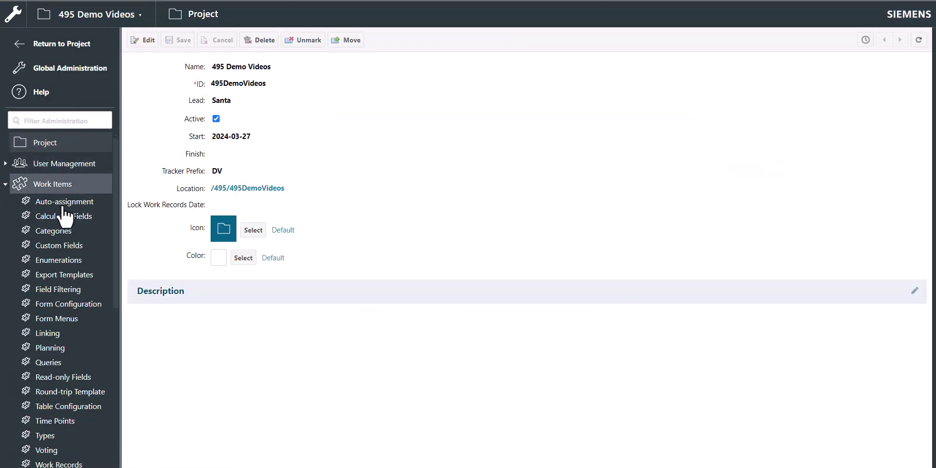
{"action": "left_click", "coordinate": [61, 263]}
{"action": "scroll", "coordinate": [284, 242], "scroll_direction": "down", "scroll_amount": 5}
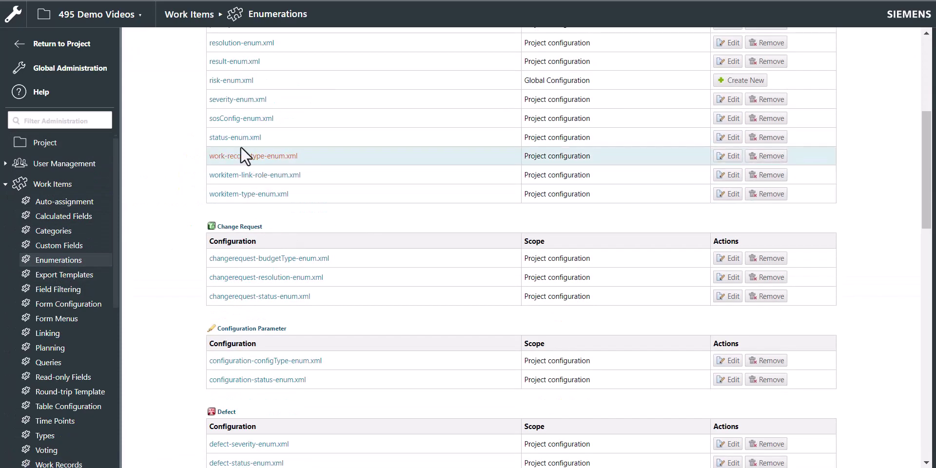
{"action": "left_click", "coordinate": [733, 120]}
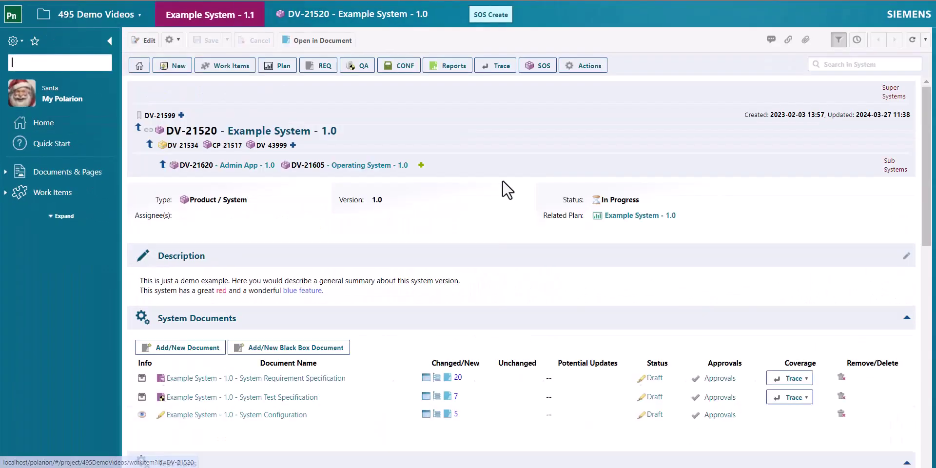
Step: List the system's Change Requests and show the linked-item creation options for DV-21604
{"action": "left_click", "coordinate": [230, 66]}
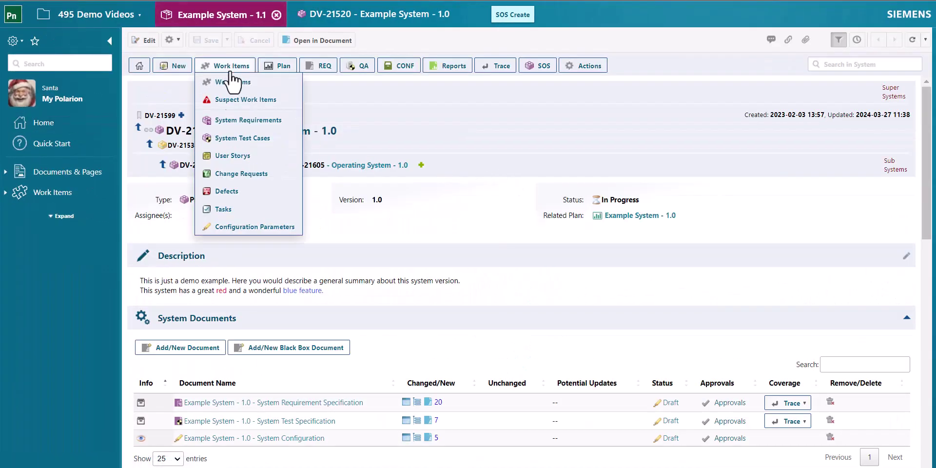
{"action": "left_click", "coordinate": [243, 175]}
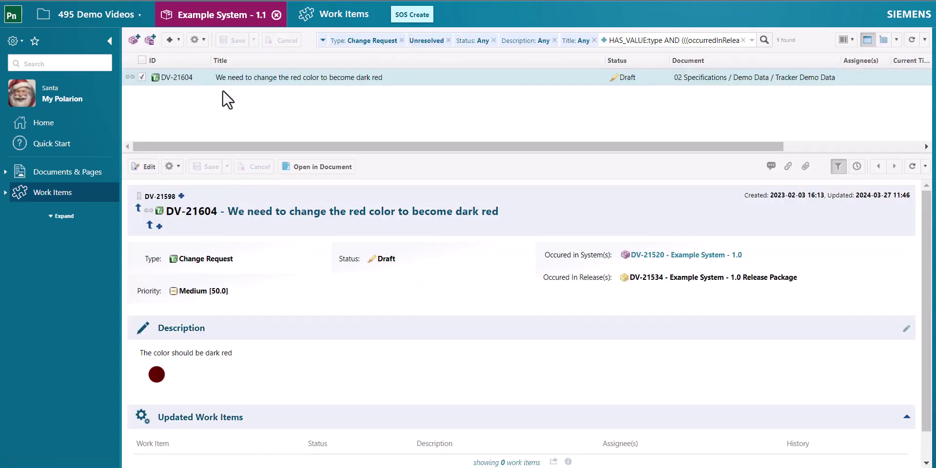
{"action": "left_click", "coordinate": [159, 226]}
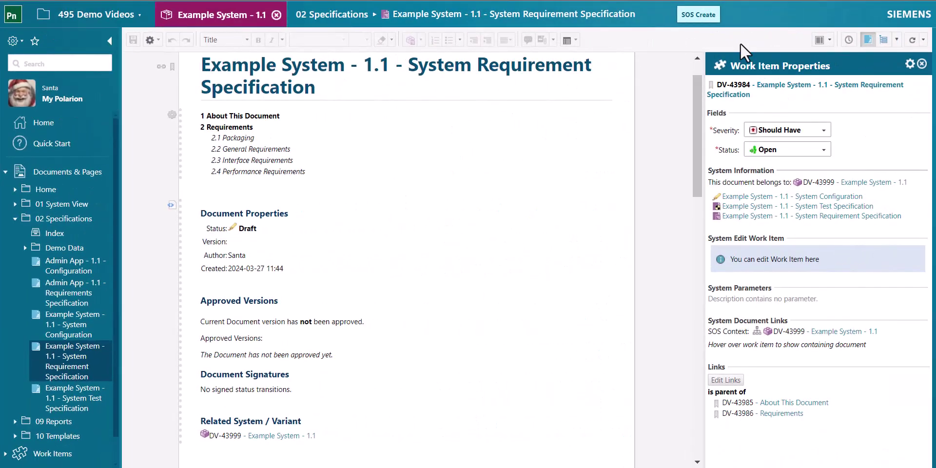
Step: Show the Document Properties side panel and scroll it to reveal the 1.0 branch origin
{"action": "left_click", "coordinate": [829, 40]}
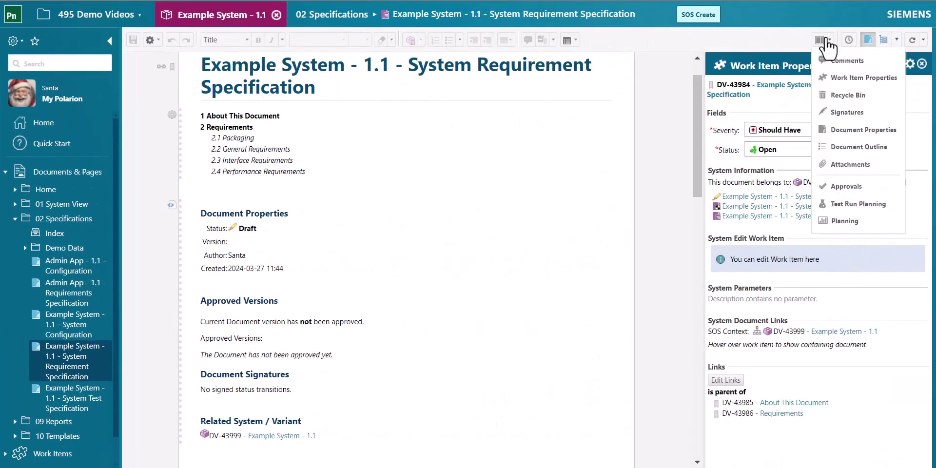
{"action": "left_click", "coordinate": [857, 130]}
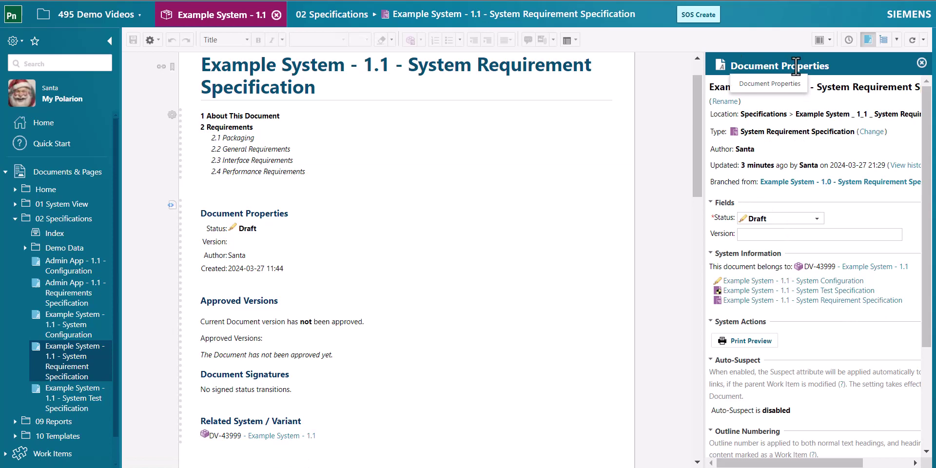
{"action": "scroll", "coordinate": [428, 292], "scroll_direction": "down", "scroll_amount": 3}
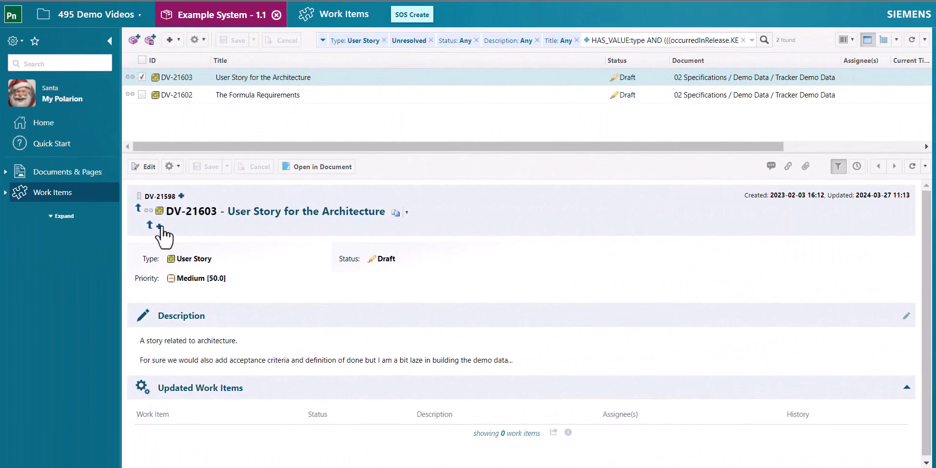
{"action": "left_click", "coordinate": [160, 227]}
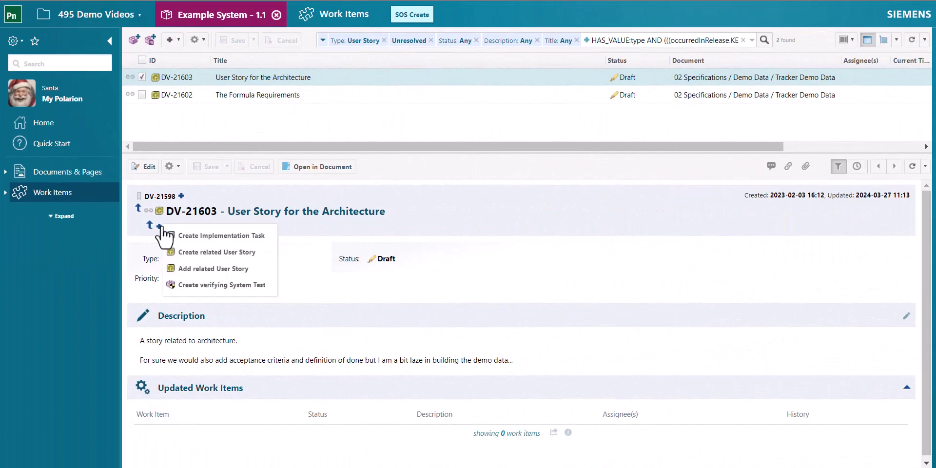
{"action": "left_click", "coordinate": [227, 267]}
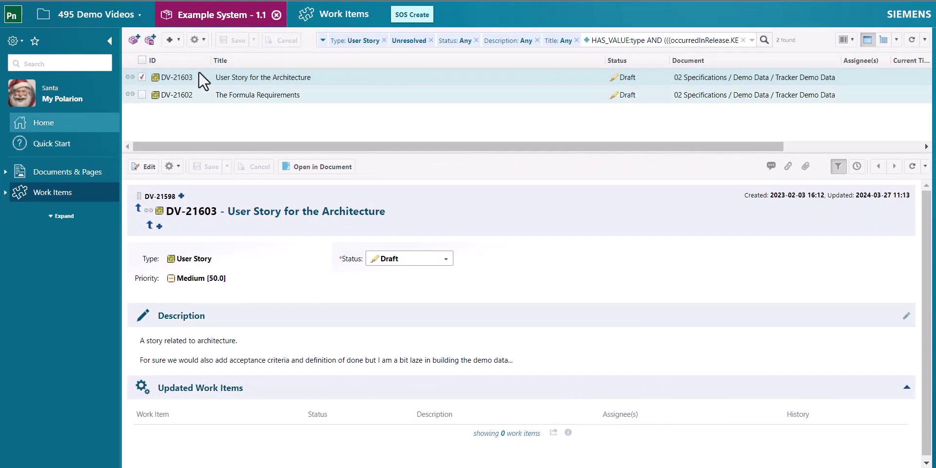
Step: List Example System 1.1's Configuration Parameters and scroll the OS Access Rights Settings details
{"action": "left_click", "coordinate": [230, 16]}
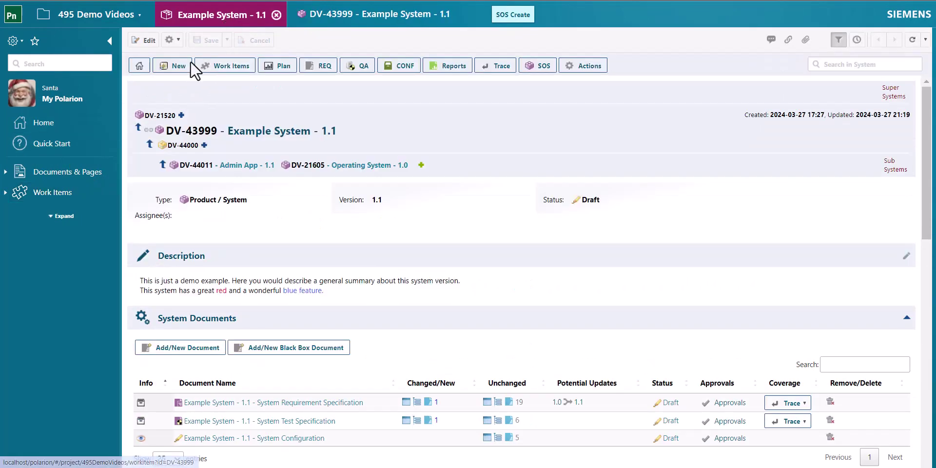
{"action": "left_click", "coordinate": [227, 65]}
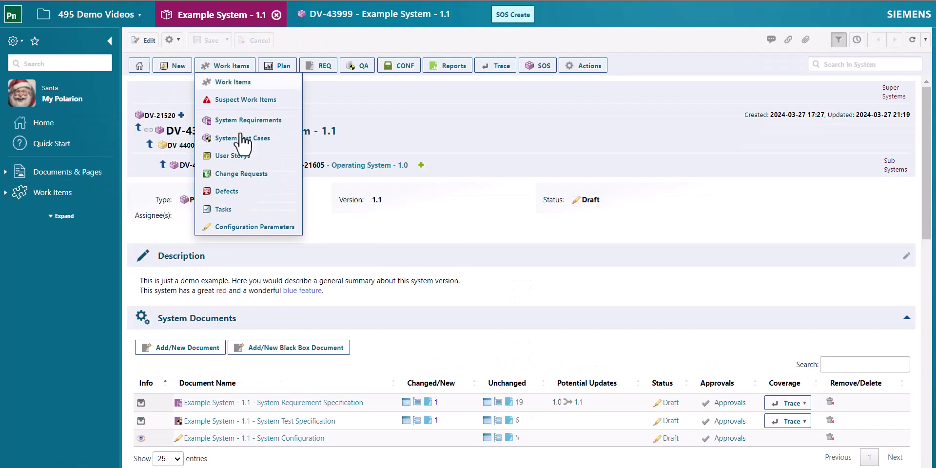
{"action": "left_click", "coordinate": [243, 226]}
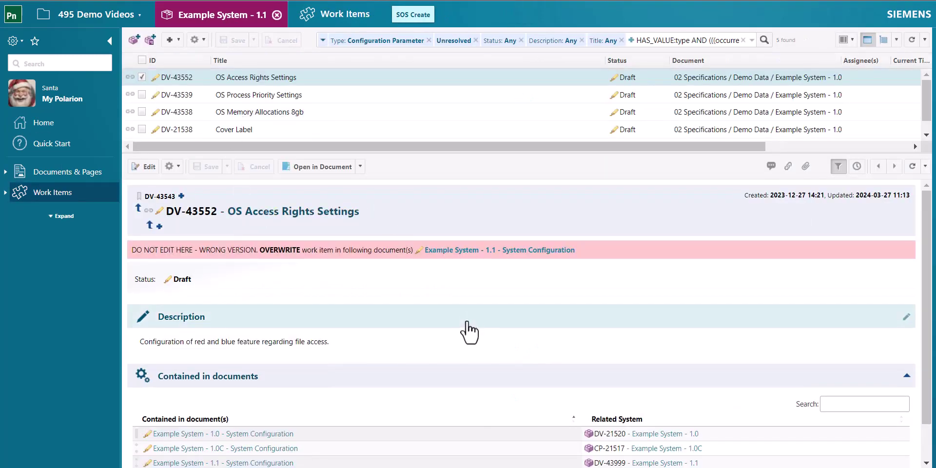
{"action": "scroll", "coordinate": [465, 312], "scroll_direction": "down", "scroll_amount": 2}
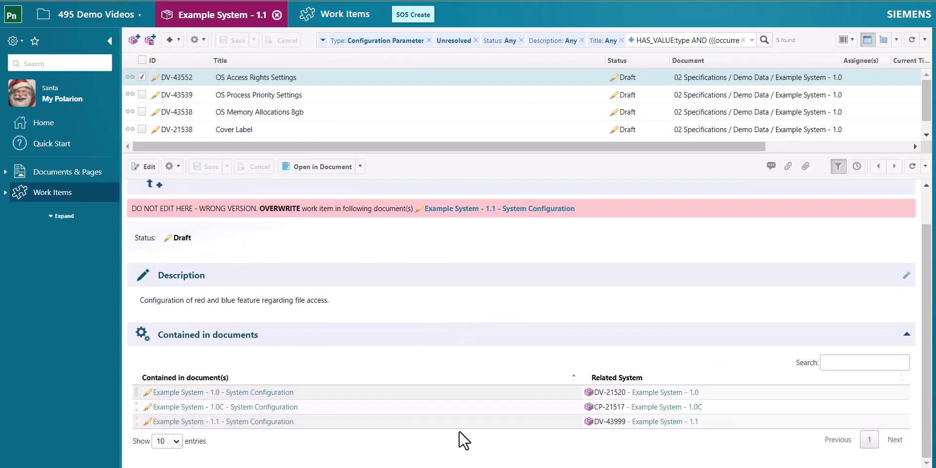